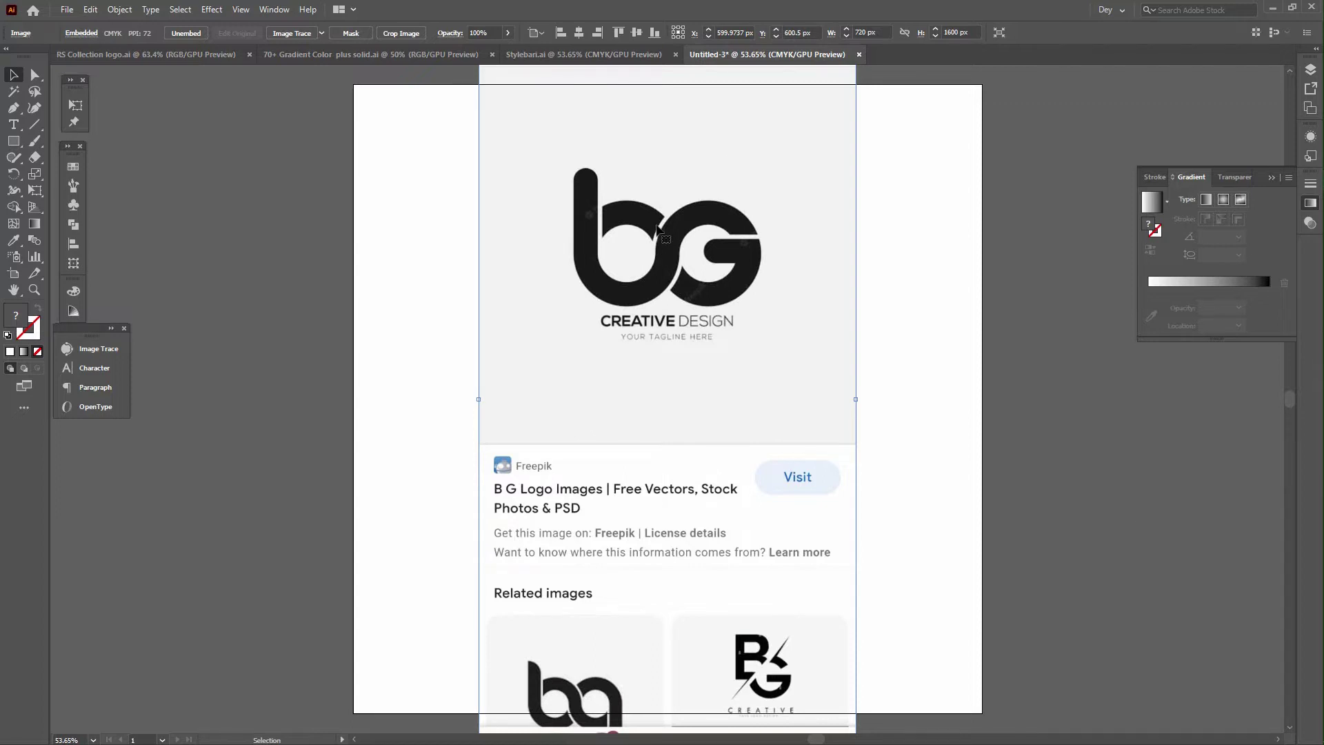
Step: Crop the embedded screenshot to just the black bG mark, about 411 × 289 px, excluding the text beneath it
{"action": "left_click_drag", "start_coordinate": [682, 155], "coordinate": [669, 222]}
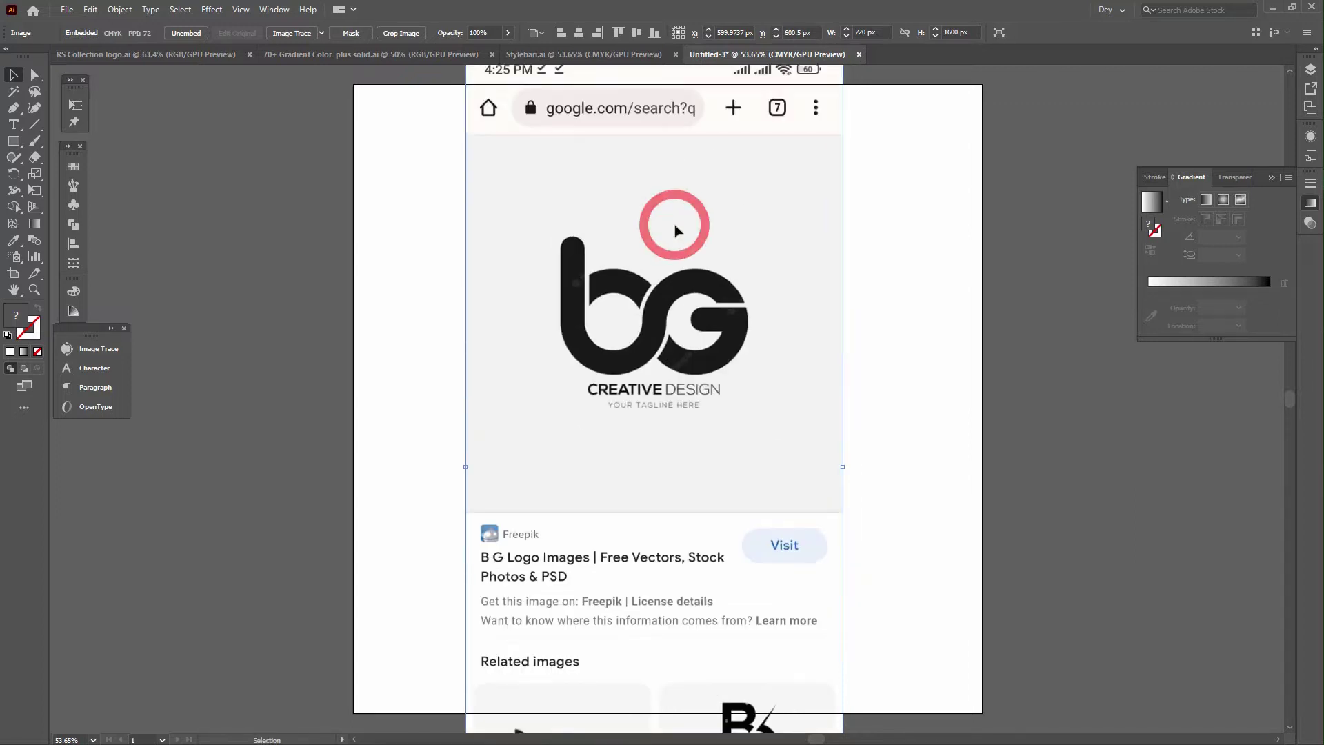
{"action": "left_click", "coordinate": [406, 33]}
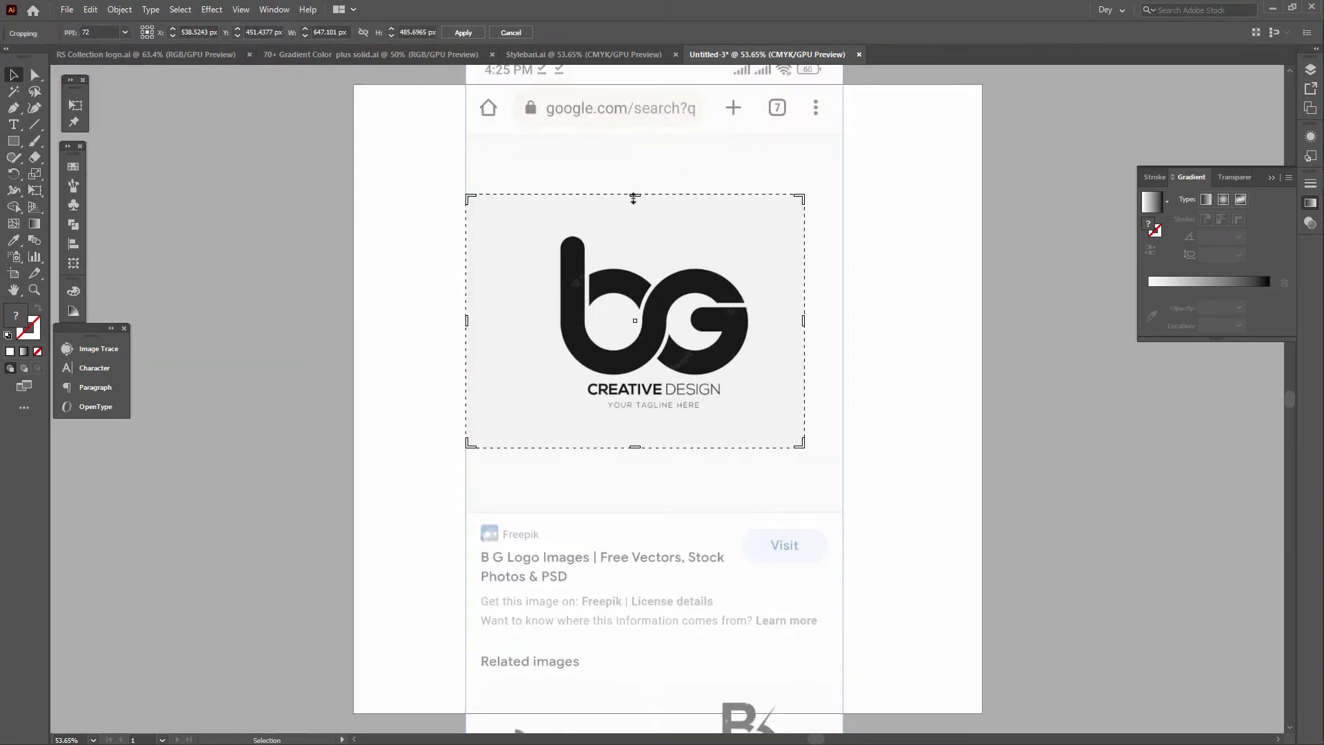
{"action": "left_click_drag", "start_coordinate": [634, 198], "coordinate": [632, 226]}
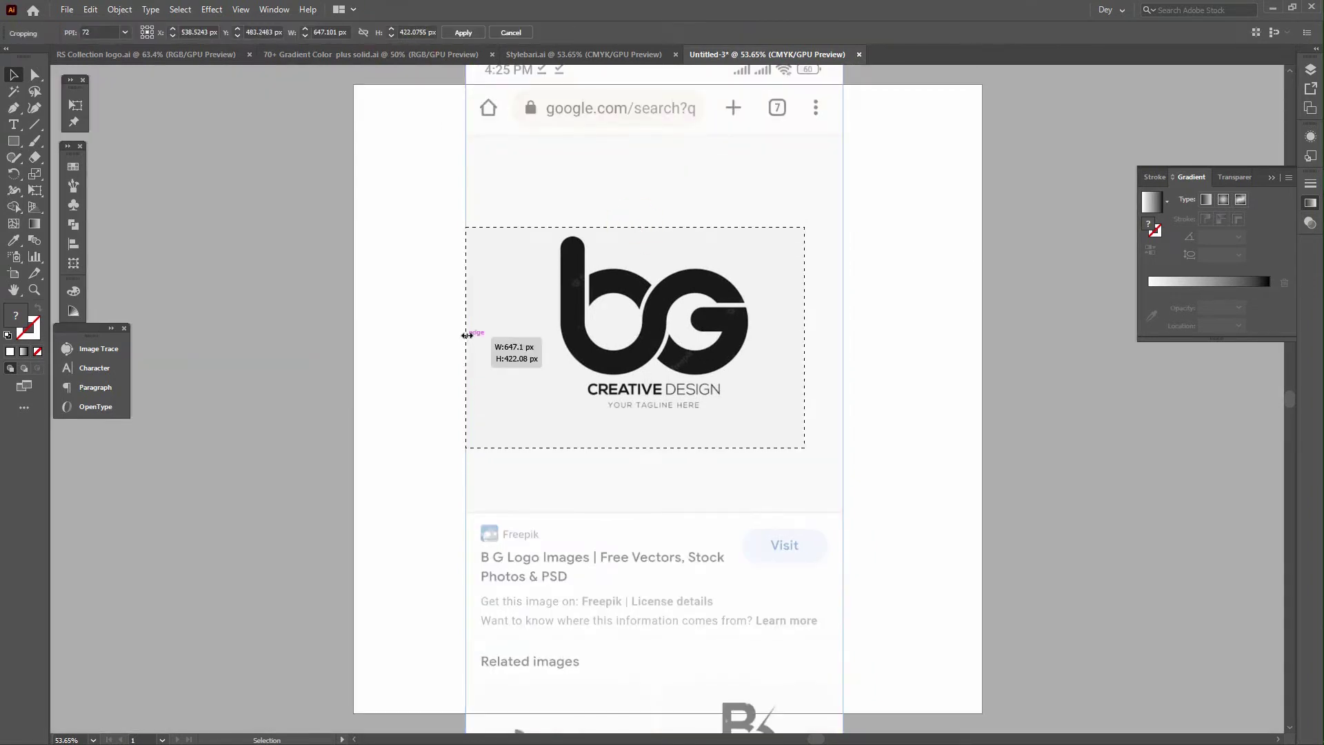
{"action": "left_click_drag", "start_coordinate": [467, 335], "coordinate": [532, 335]}
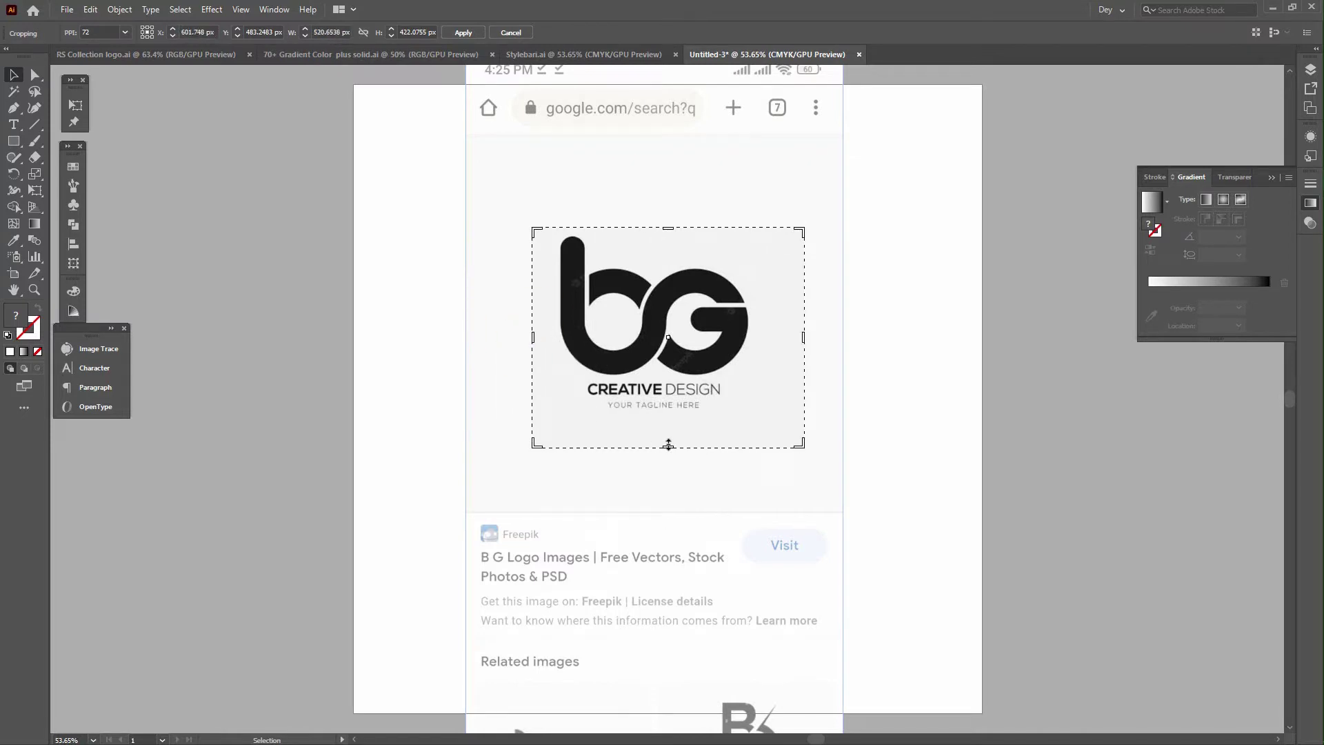
{"action": "left_click_drag", "start_coordinate": [668, 444], "coordinate": [673, 379]}
{"action": "left_click_drag", "start_coordinate": [805, 309], "coordinate": [760, 303]}
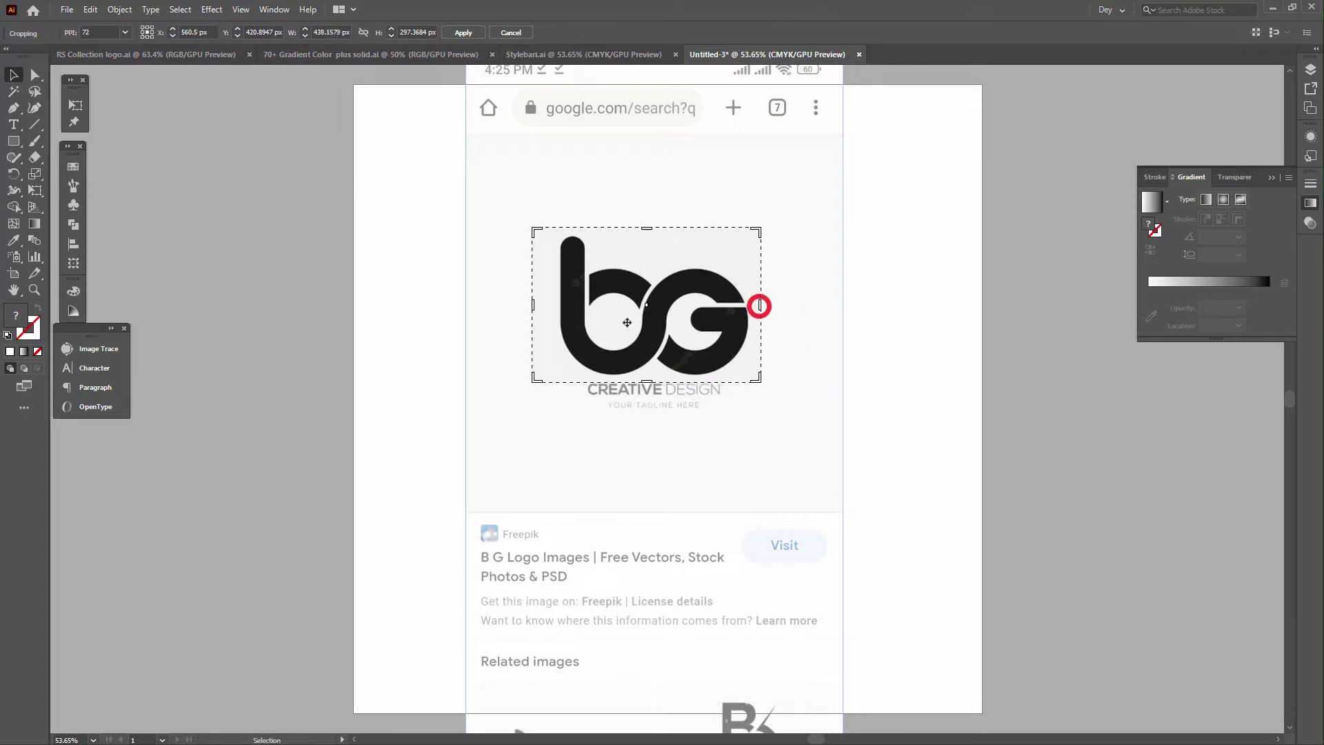
{"action": "left_click_drag", "start_coordinate": [534, 304], "coordinate": [547, 304]}
{"action": "left_click_drag", "start_coordinate": [654, 381], "coordinate": [654, 374]}
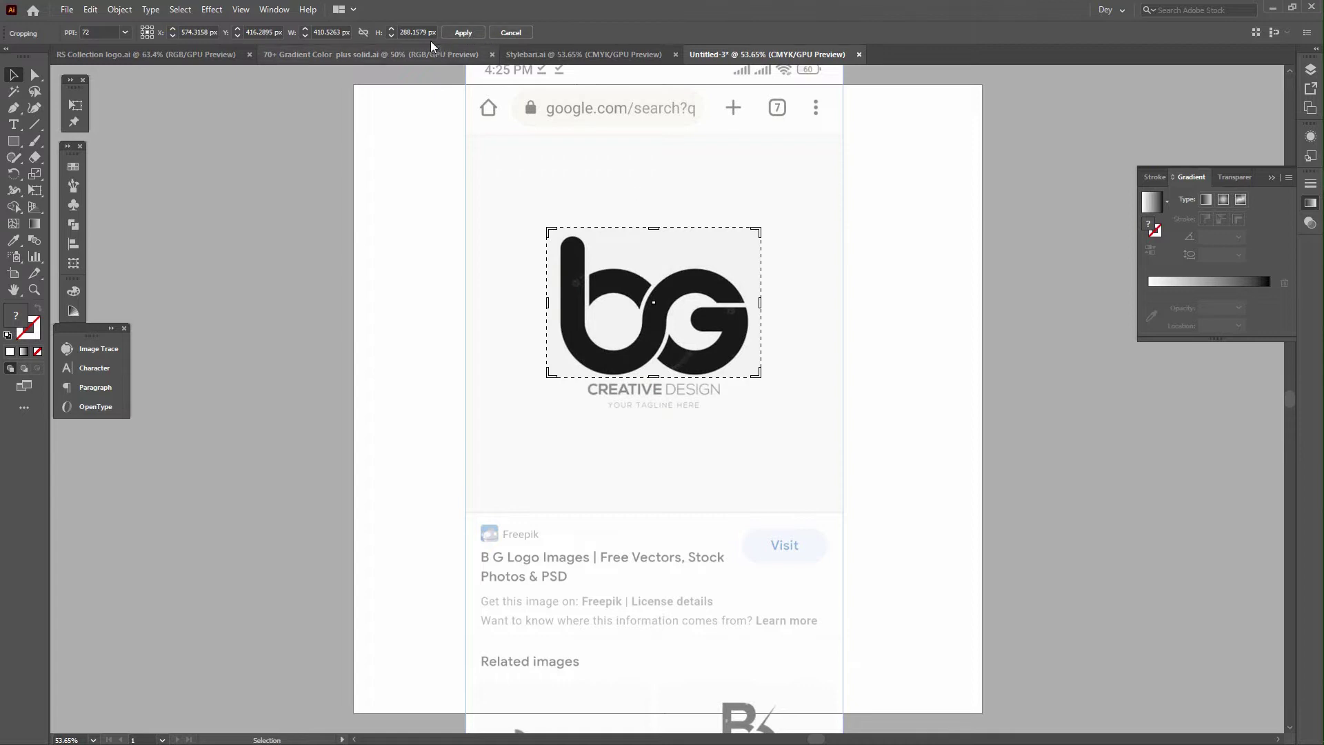
{"action": "left_click", "coordinate": [466, 31]}
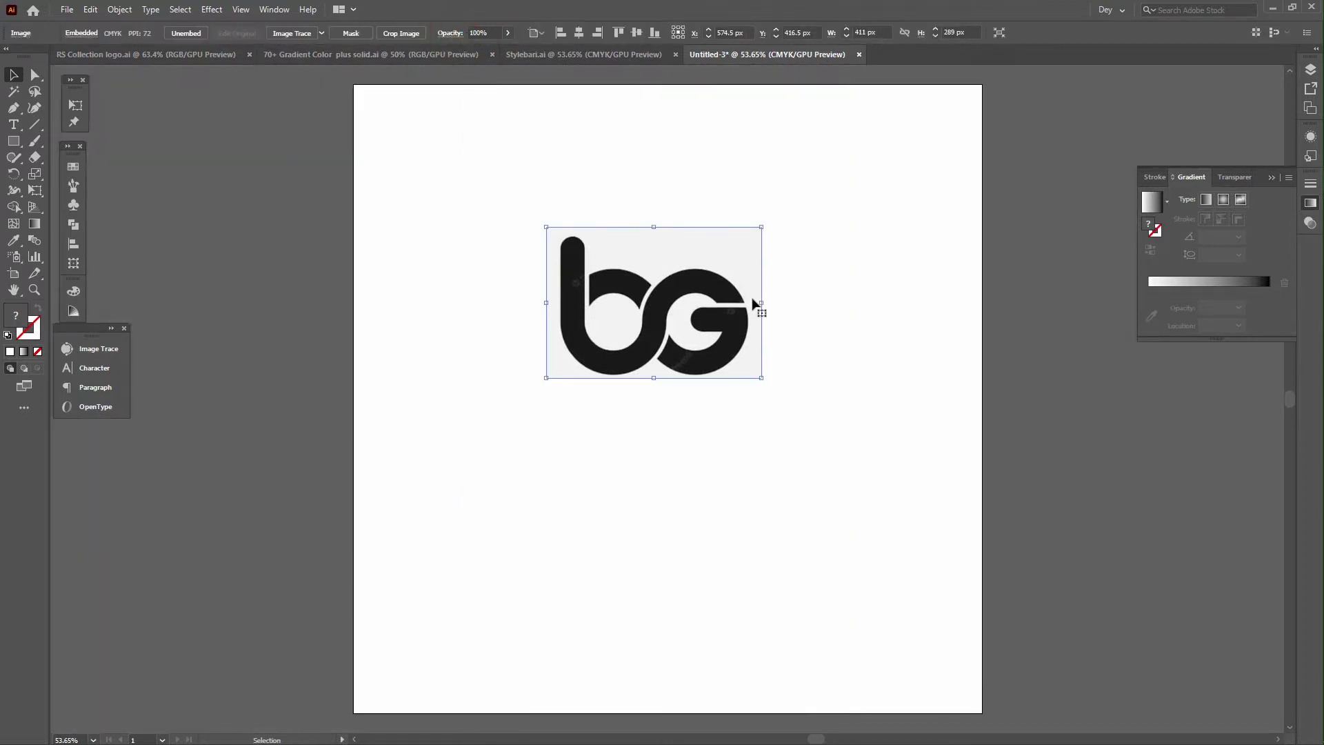
Step: Place a duplicate of the cropped bG image beside the artboard as a reference and move the original down to the artboard's middle
{"action": "key", "text": "alt"}
{"action": "left_click_drag", "start_coordinate": [651, 310], "coordinate": [1193, 481]}
{"action": "left_click", "coordinate": [665, 312]}
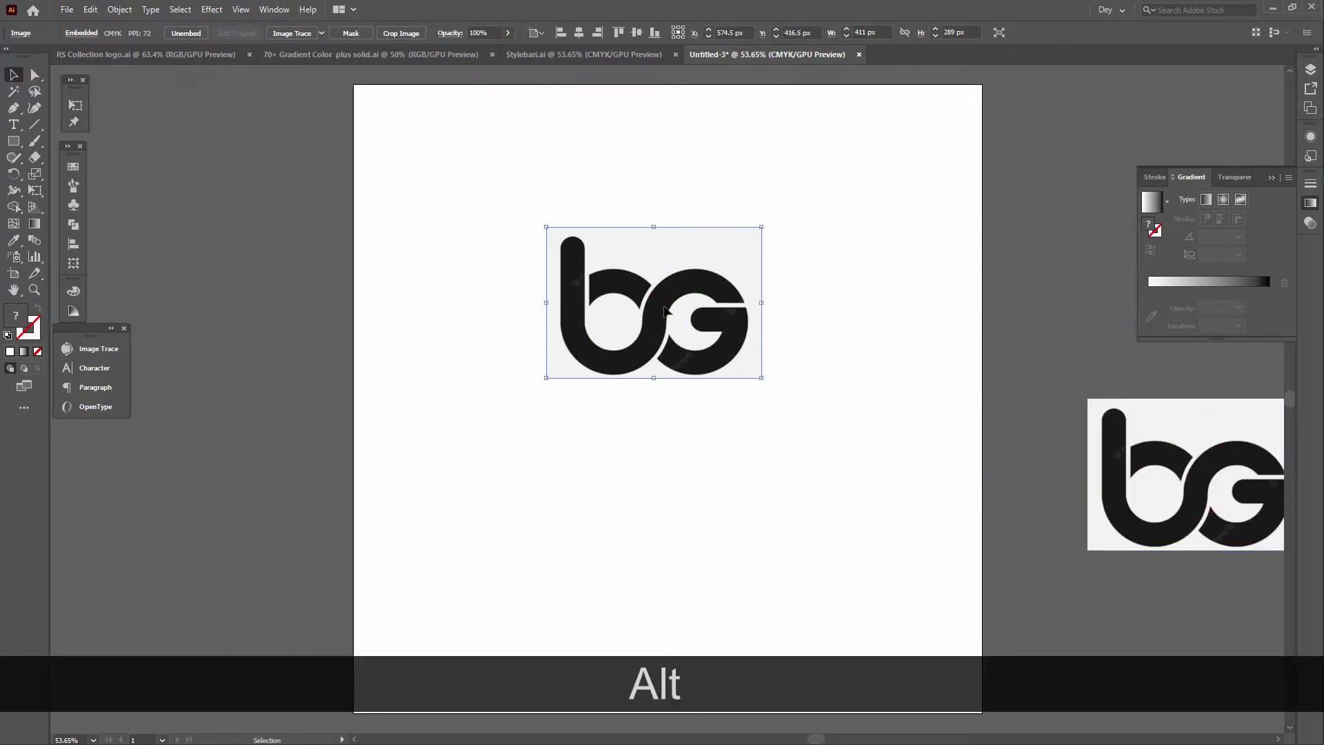
{"action": "left_click_drag", "start_coordinate": [664, 310], "coordinate": [661, 400]}
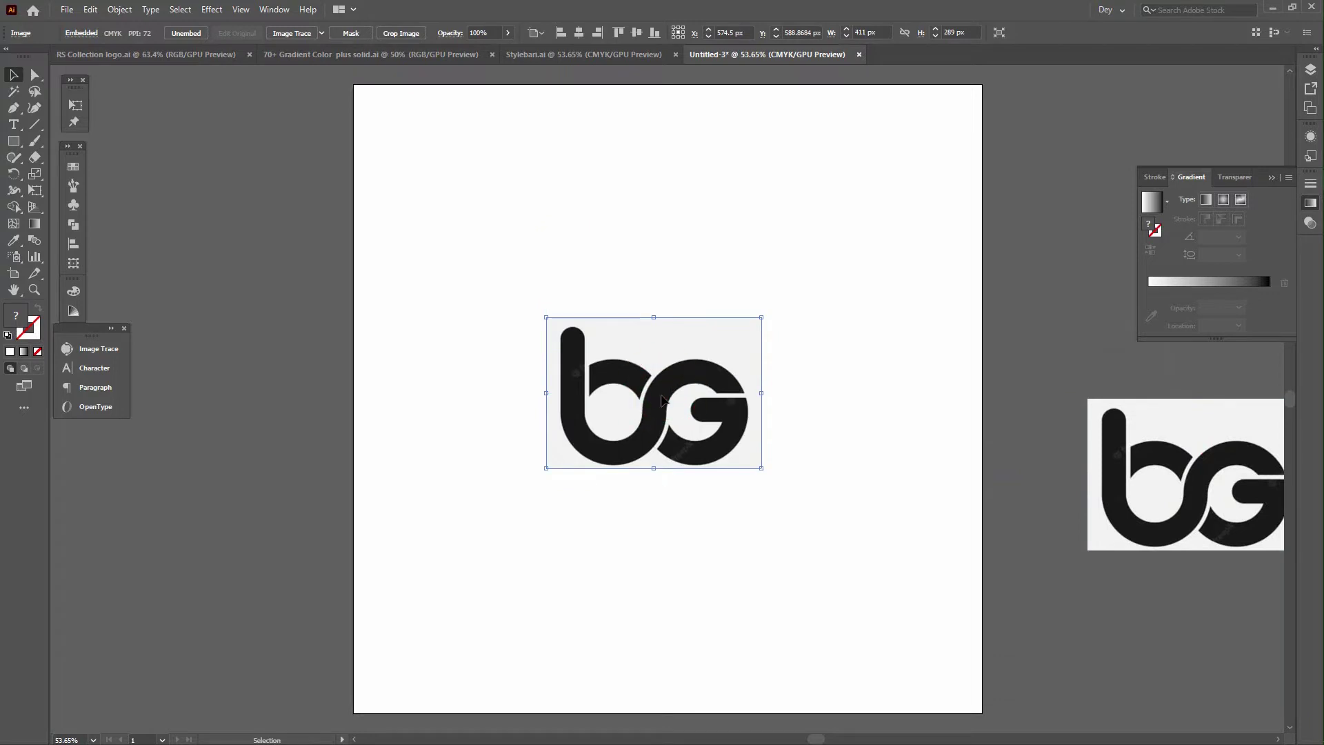
{"action": "left_click_drag", "start_coordinate": [500, 238], "coordinate": [498, 284]}
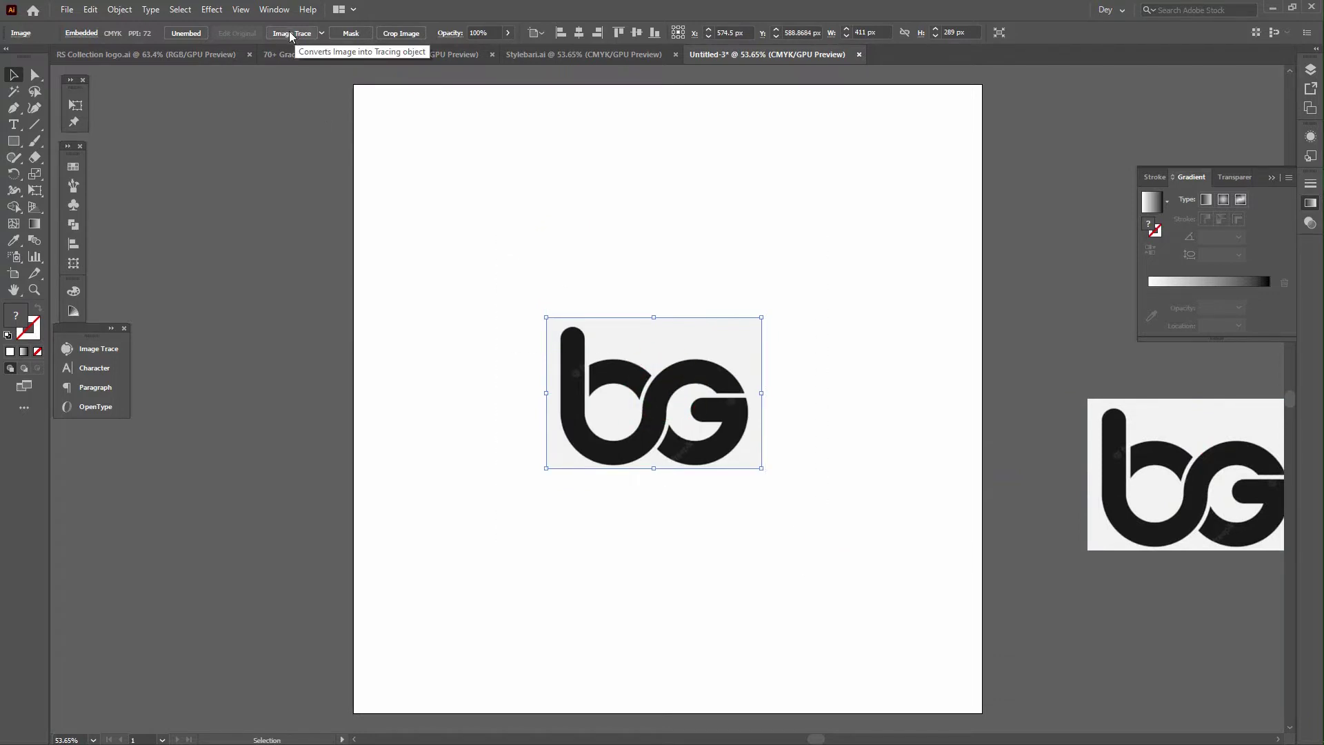
Step: View the Image Trace settings for the selected bG image
{"action": "left_click", "coordinate": [275, 9]}
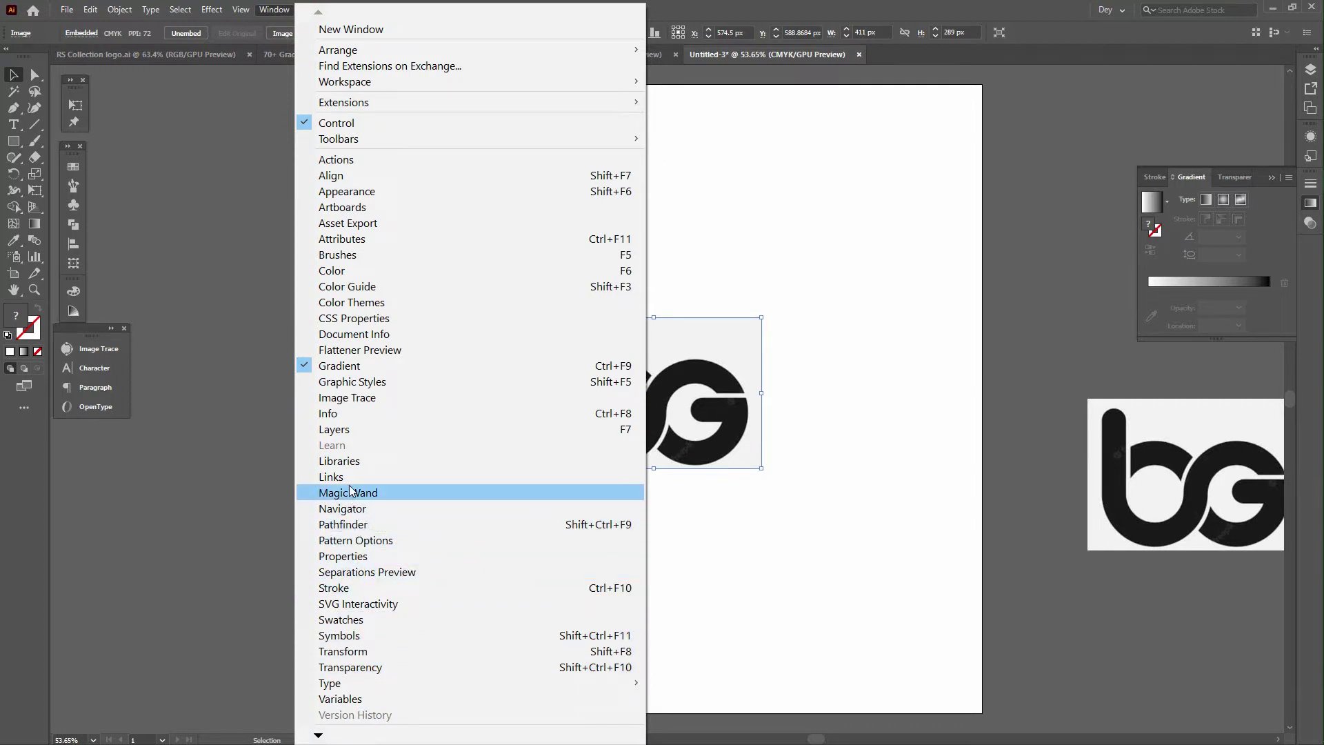
{"action": "left_click", "coordinate": [357, 400]}
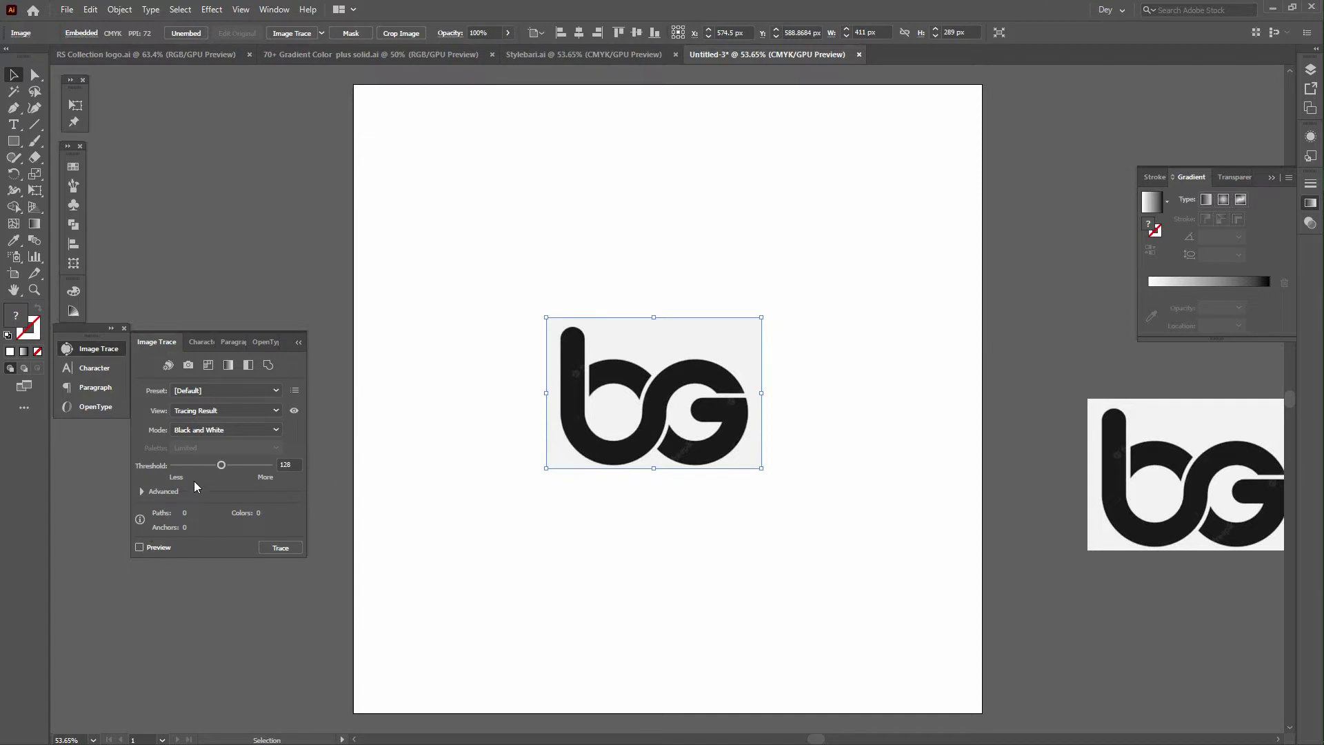
{"action": "left_click", "coordinate": [298, 342]}
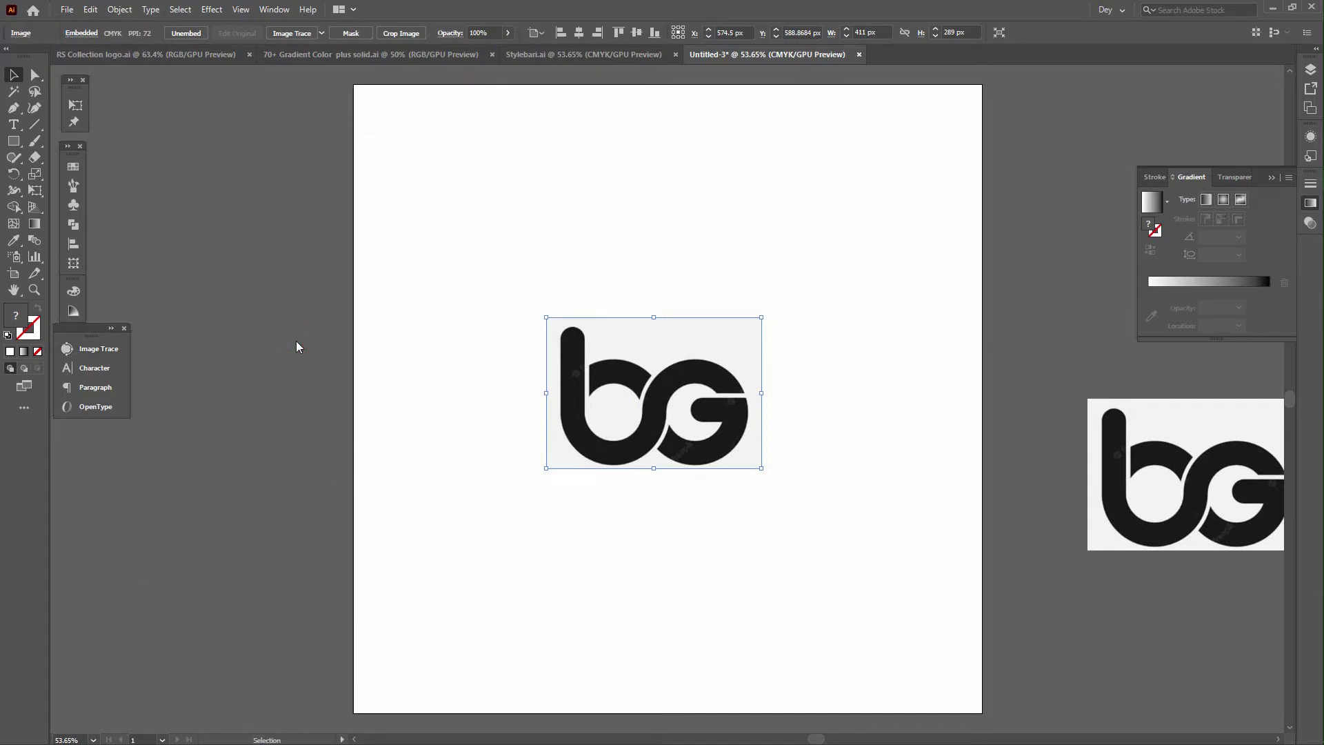
Step: Trace the bG image on the artboard with the default preset and expand the result into vector paths
{"action": "left_click_drag", "start_coordinate": [447, 245], "coordinate": [773, 584]}
{"action": "left_click", "coordinate": [281, 31]}
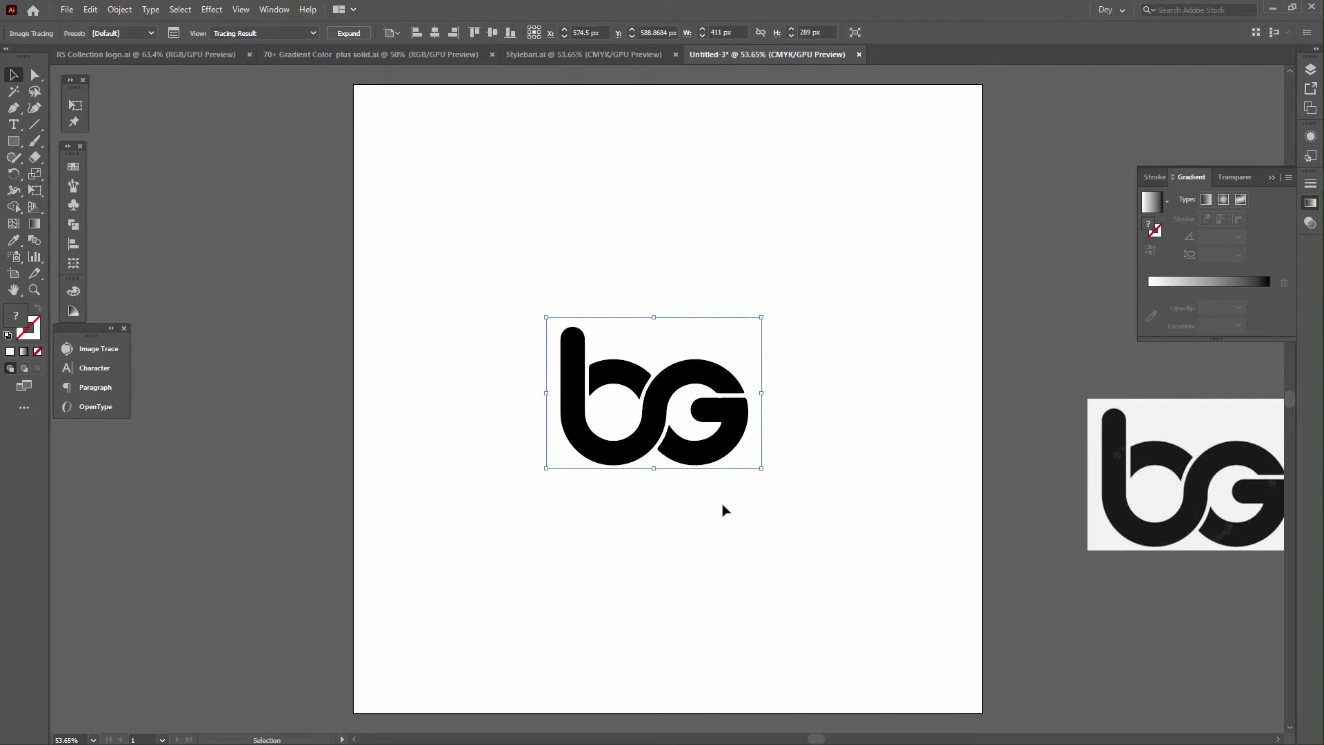
{"action": "left_click", "coordinate": [349, 33]}
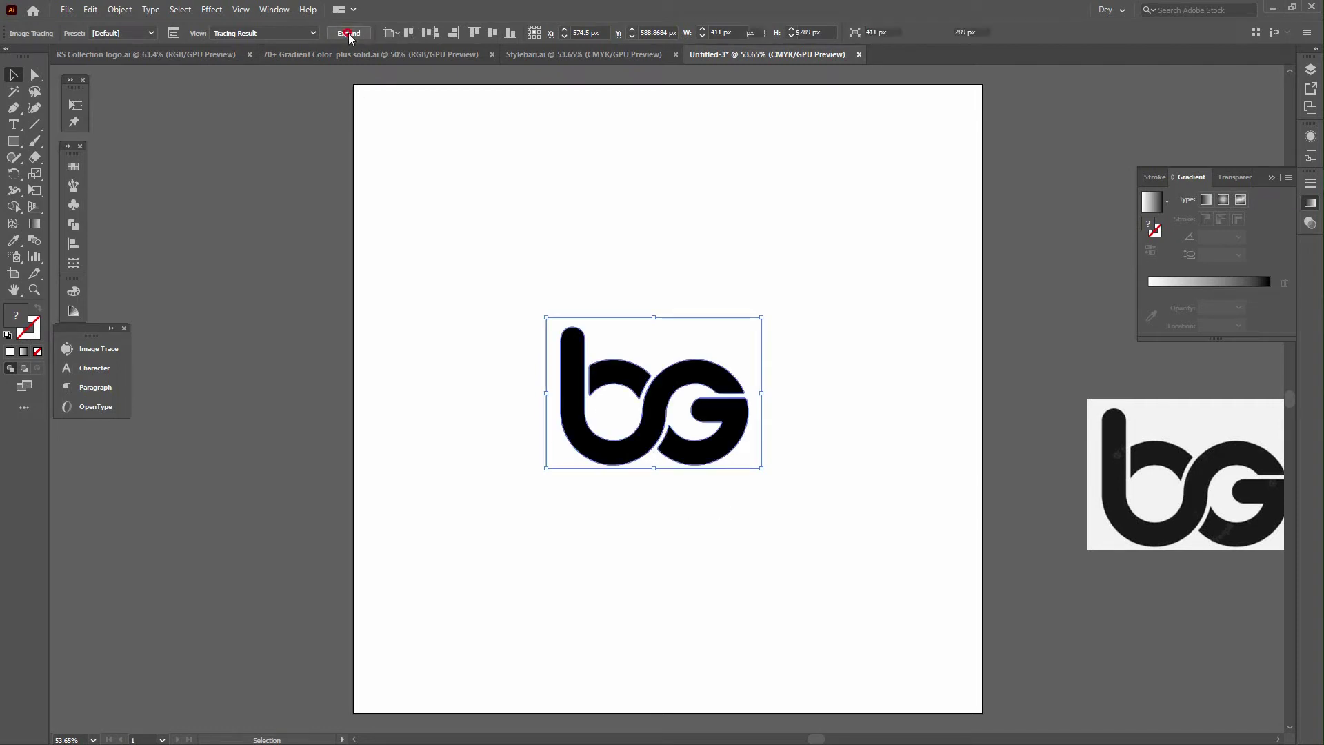
Step: Ungroup the expanded bG tracing and deselect it
{"action": "right_click", "coordinate": [641, 343]}
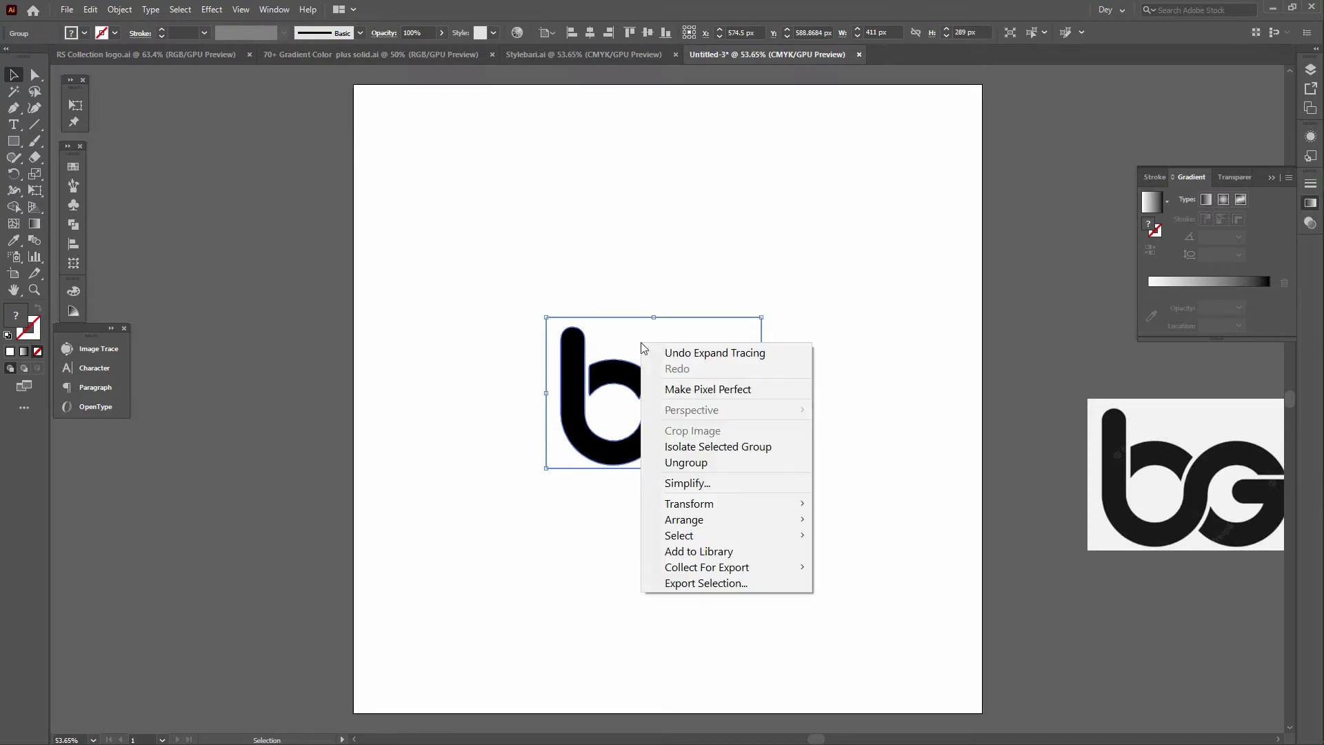
{"action": "left_click", "coordinate": [697, 464]}
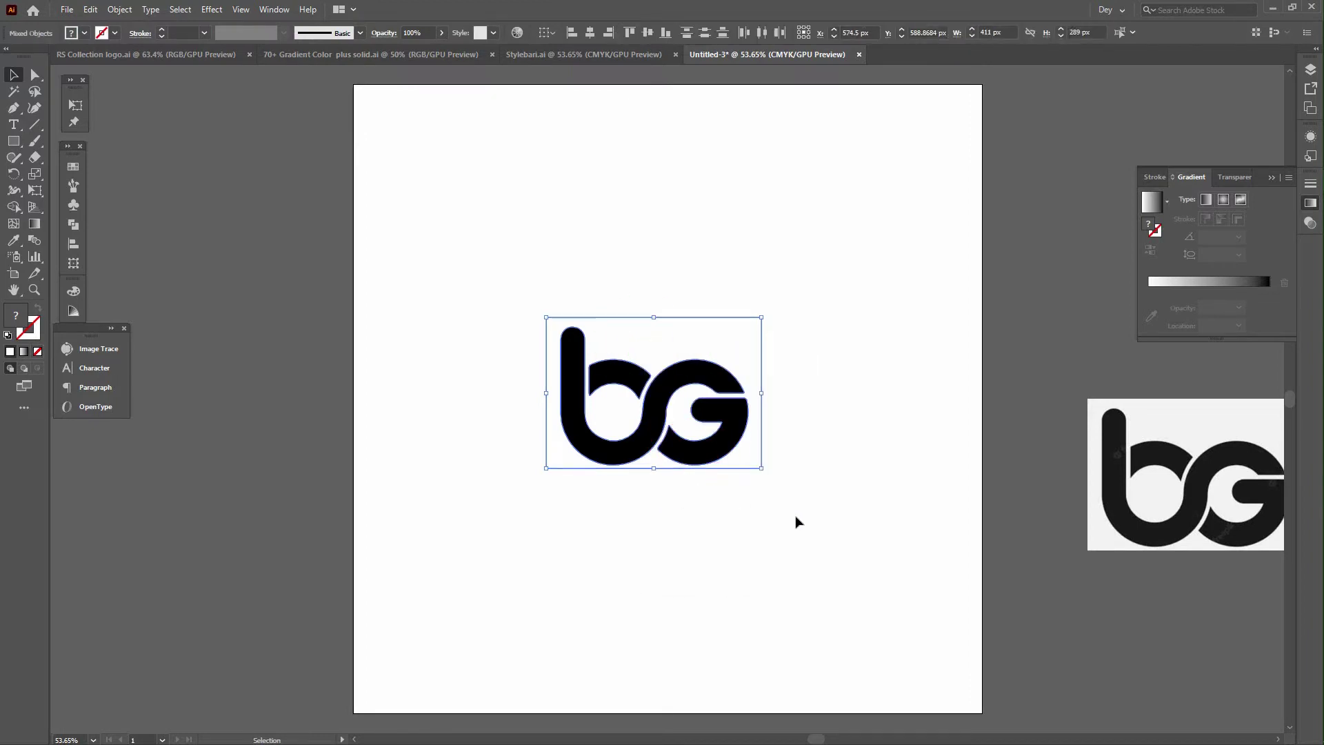
{"action": "left_click", "coordinate": [807, 524]}
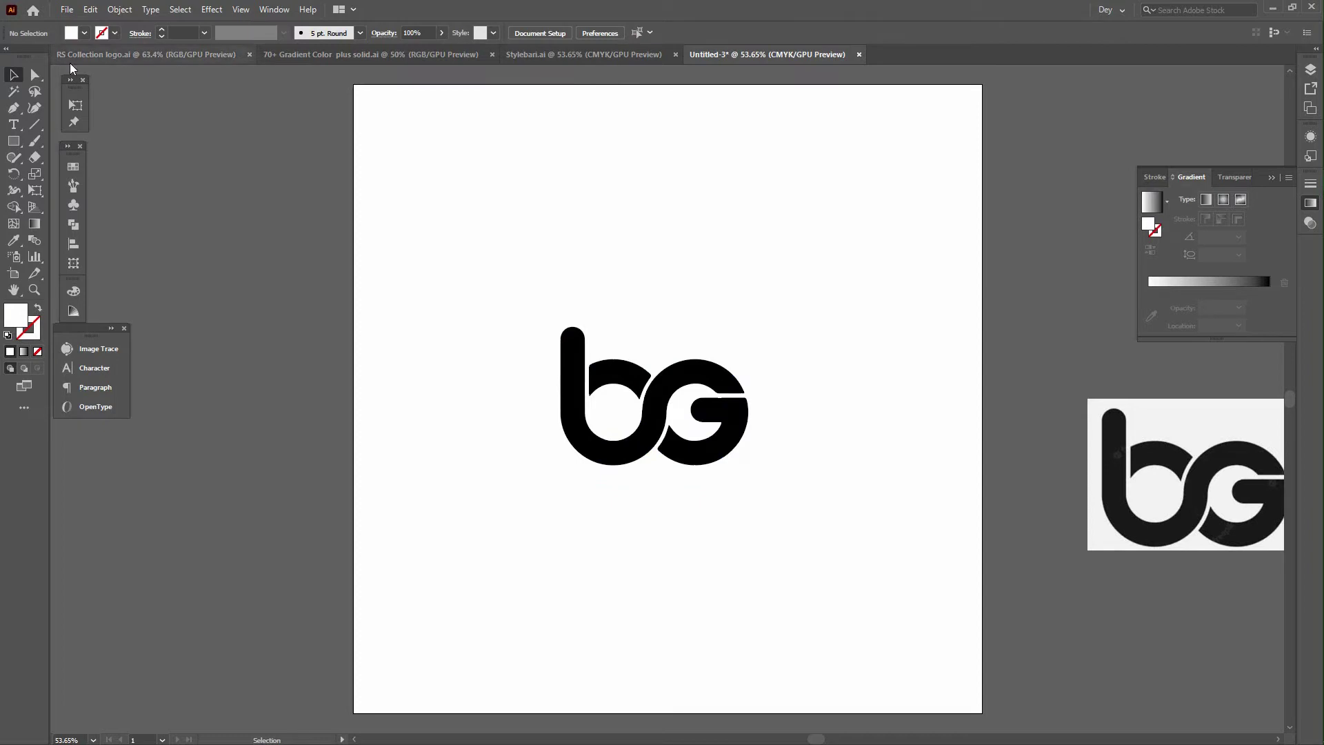
Step: Delete the traced white background shapes by temporarily hiding the black bG letter paths, and show the letters again
{"action": "left_click", "coordinate": [13, 92]}
{"action": "left_click", "coordinate": [687, 375]}
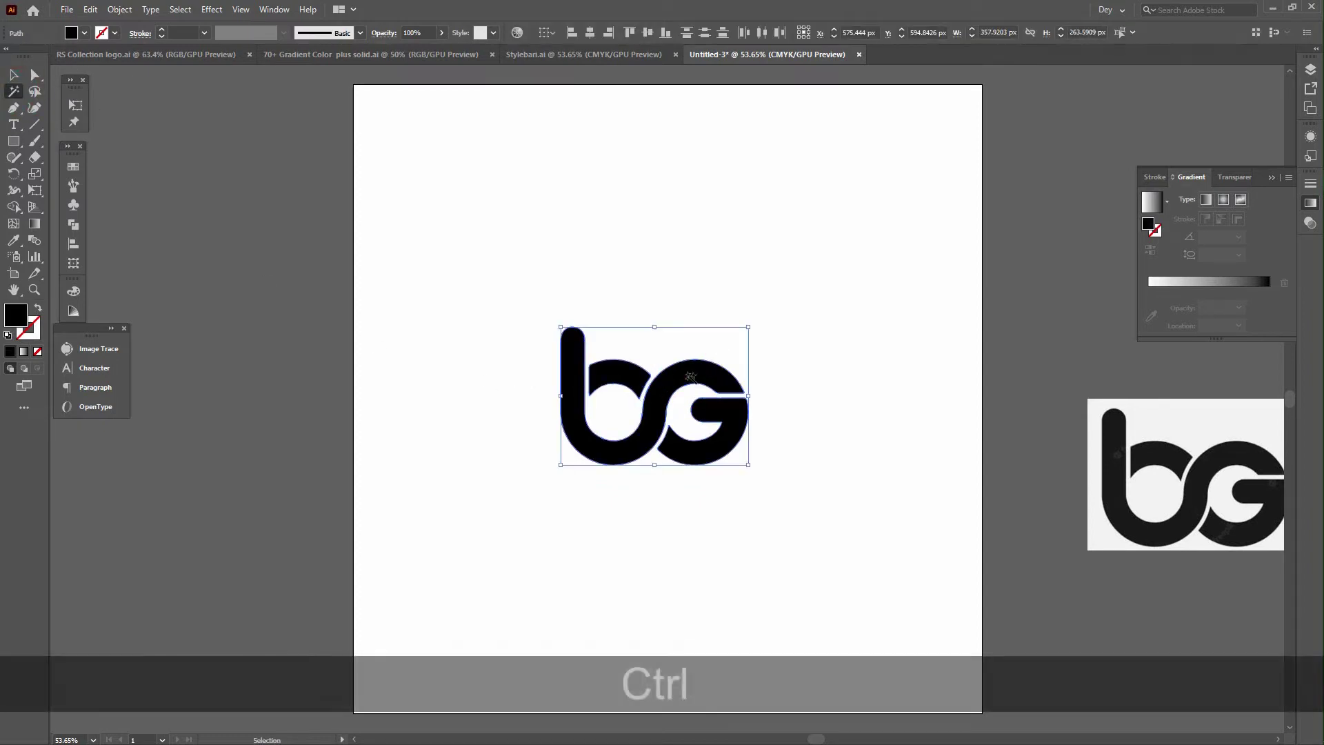
{"action": "key", "text": "ctrl+3"}
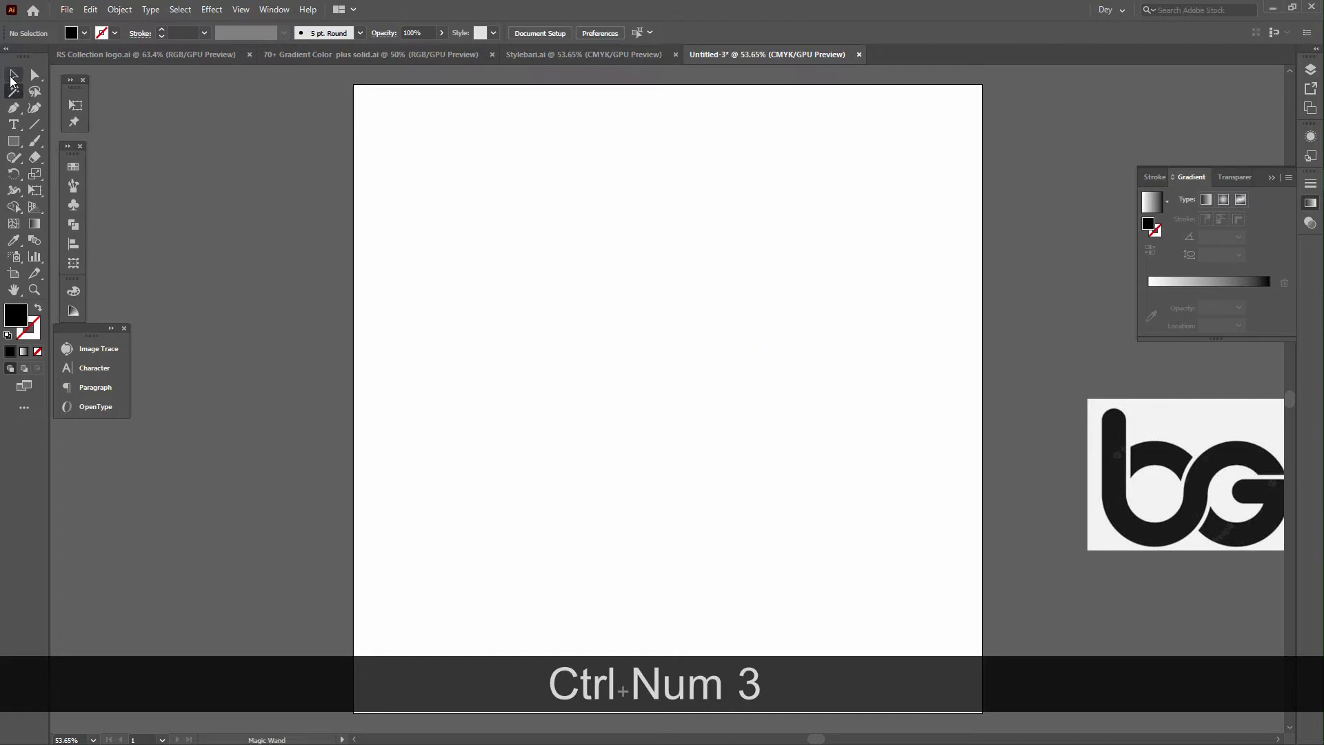
{"action": "key", "text": "v"}
{"action": "left_click_drag", "start_coordinate": [433, 176], "coordinate": [944, 593]}
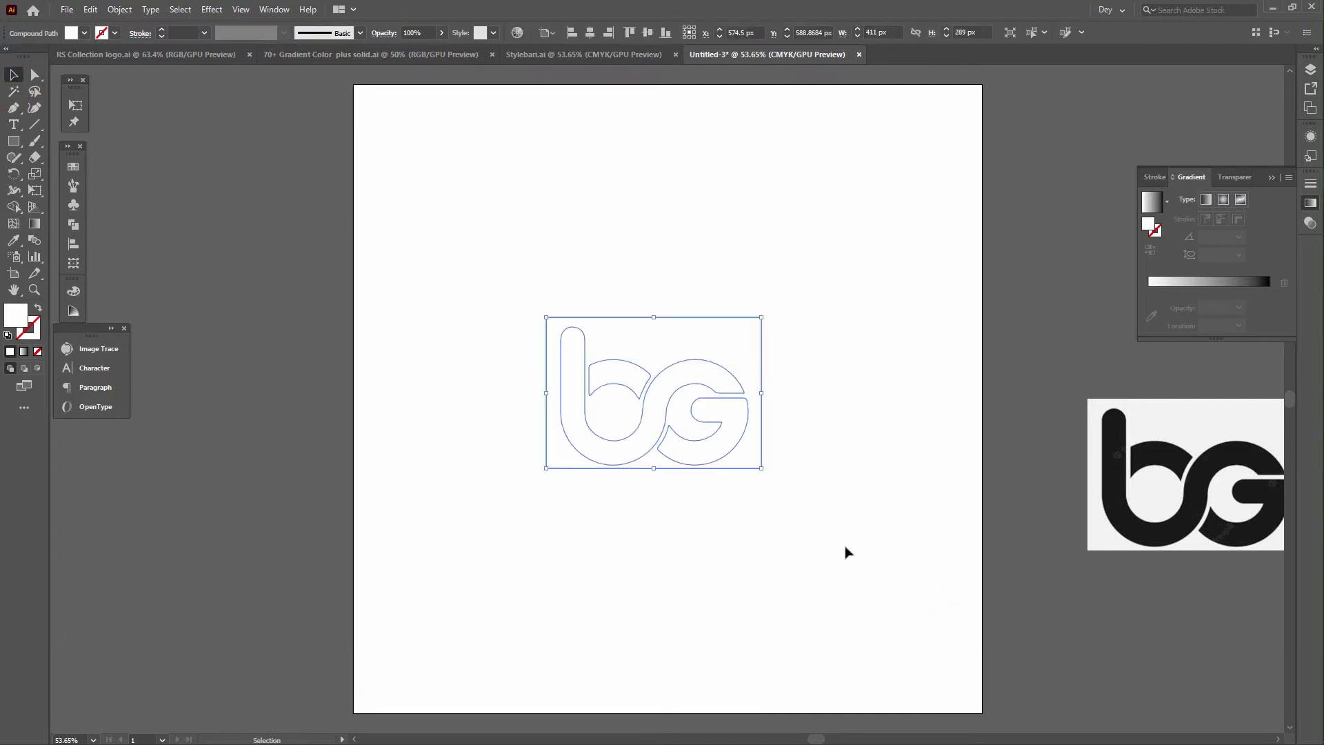
{"action": "key", "text": "Delete"}
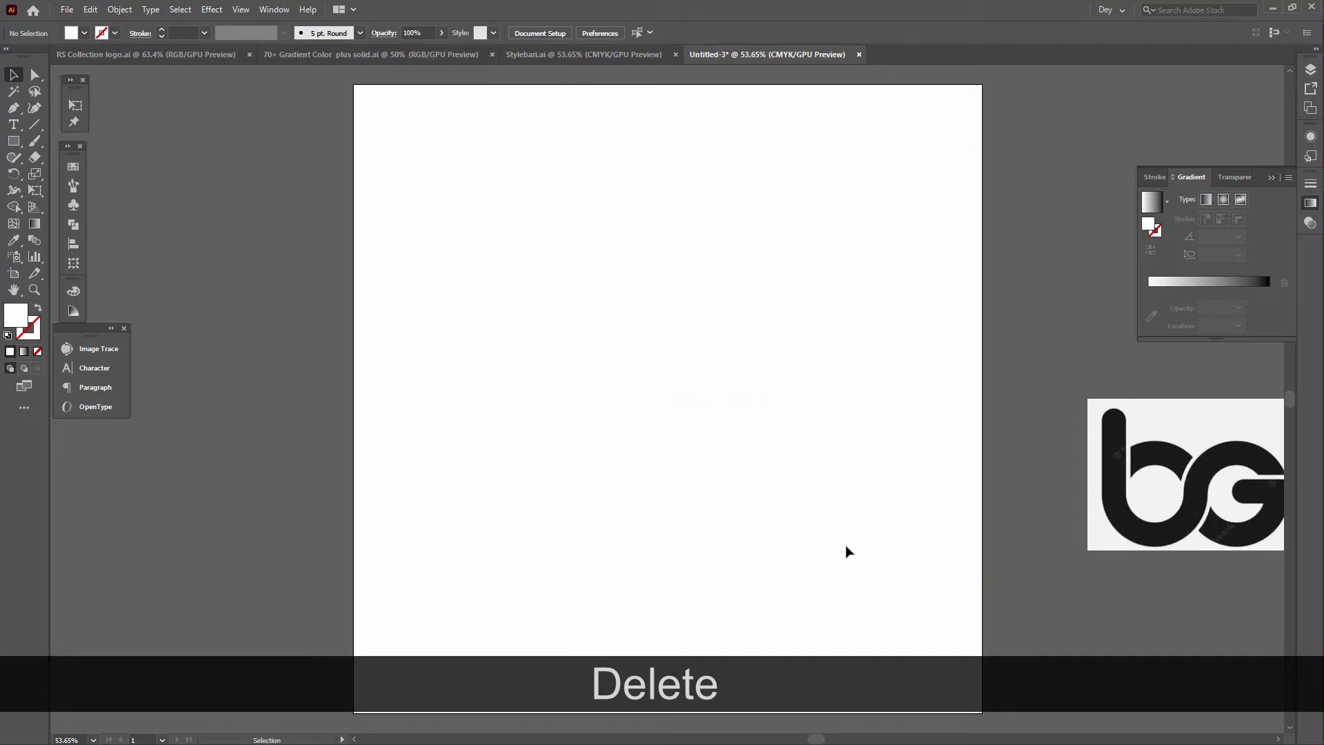
{"action": "key", "text": "ctrl+alt+3"}
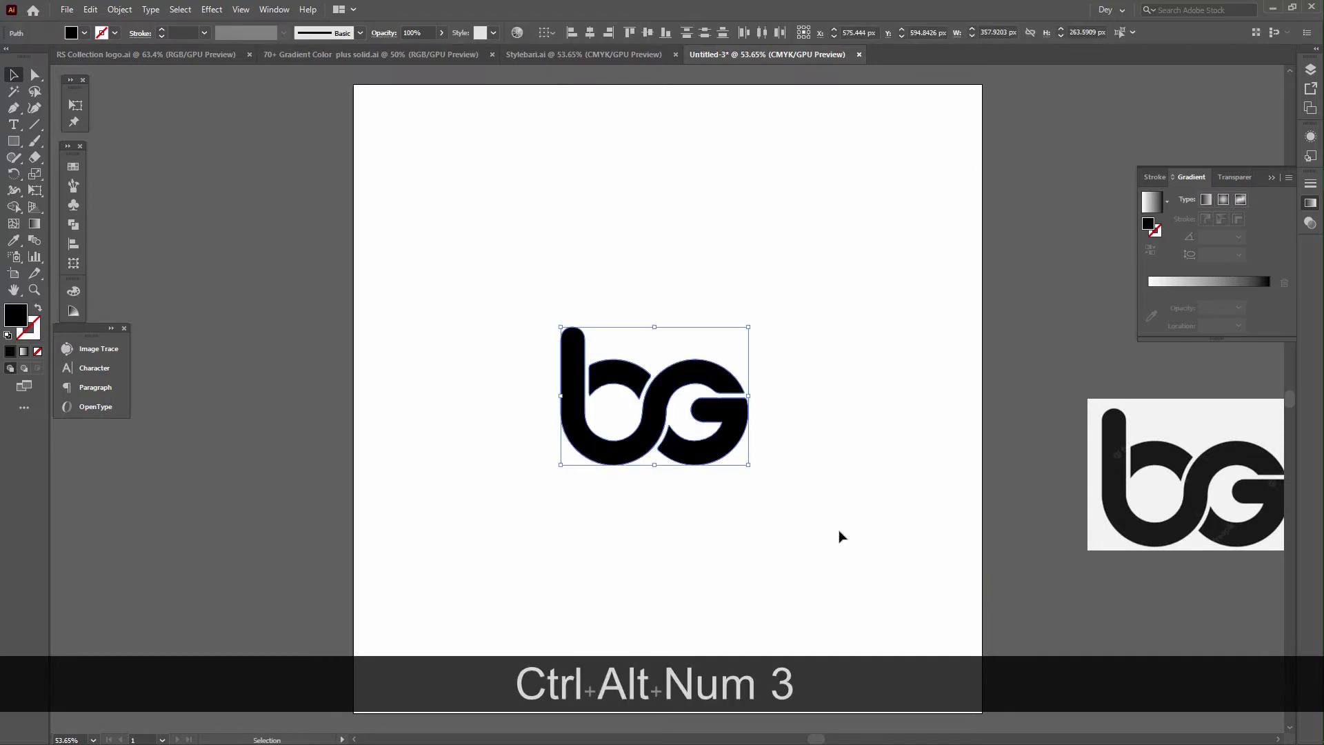
{"action": "left_click", "coordinate": [825, 536]}
{"action": "left_click", "coordinate": [720, 435]}
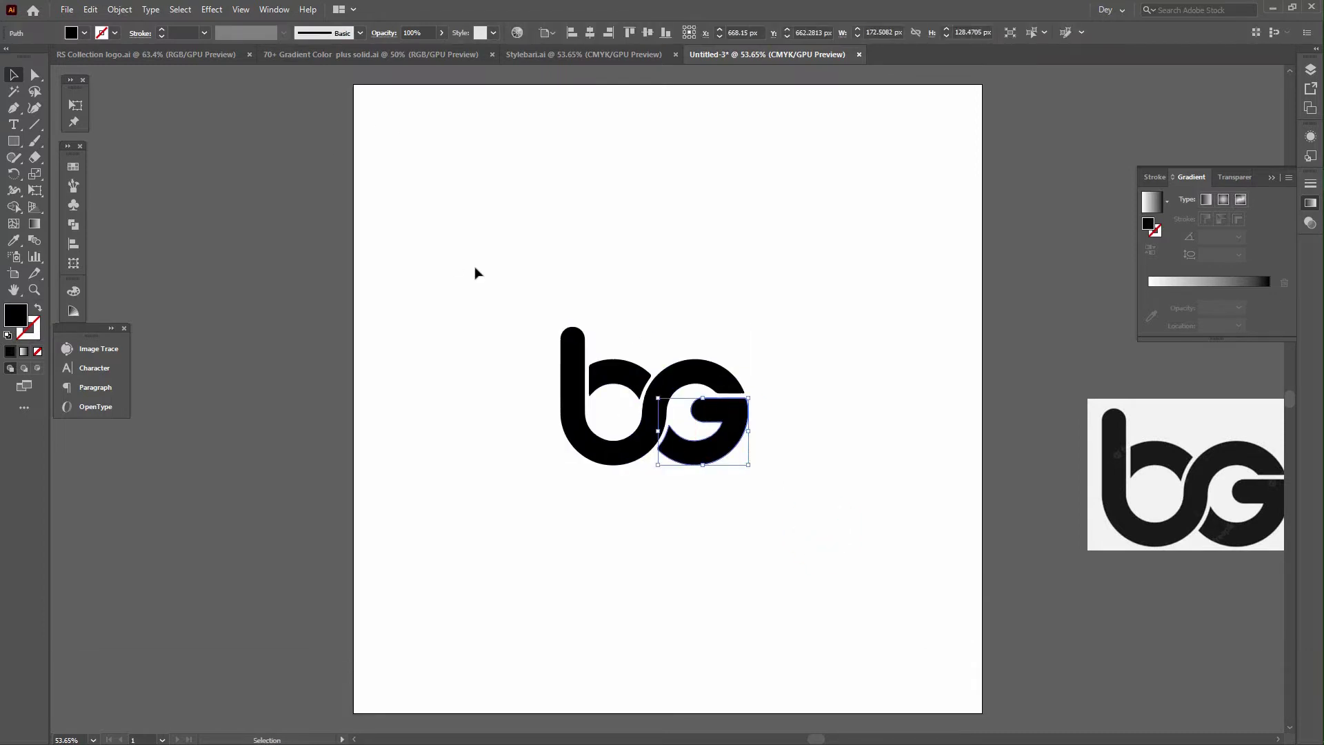
Step: Try several swatch colours on all the bG letter paths and fill them with dark violet-blue
{"action": "left_click_drag", "start_coordinate": [474, 267], "coordinate": [839, 556]}
{"action": "left_click", "coordinate": [84, 32]}
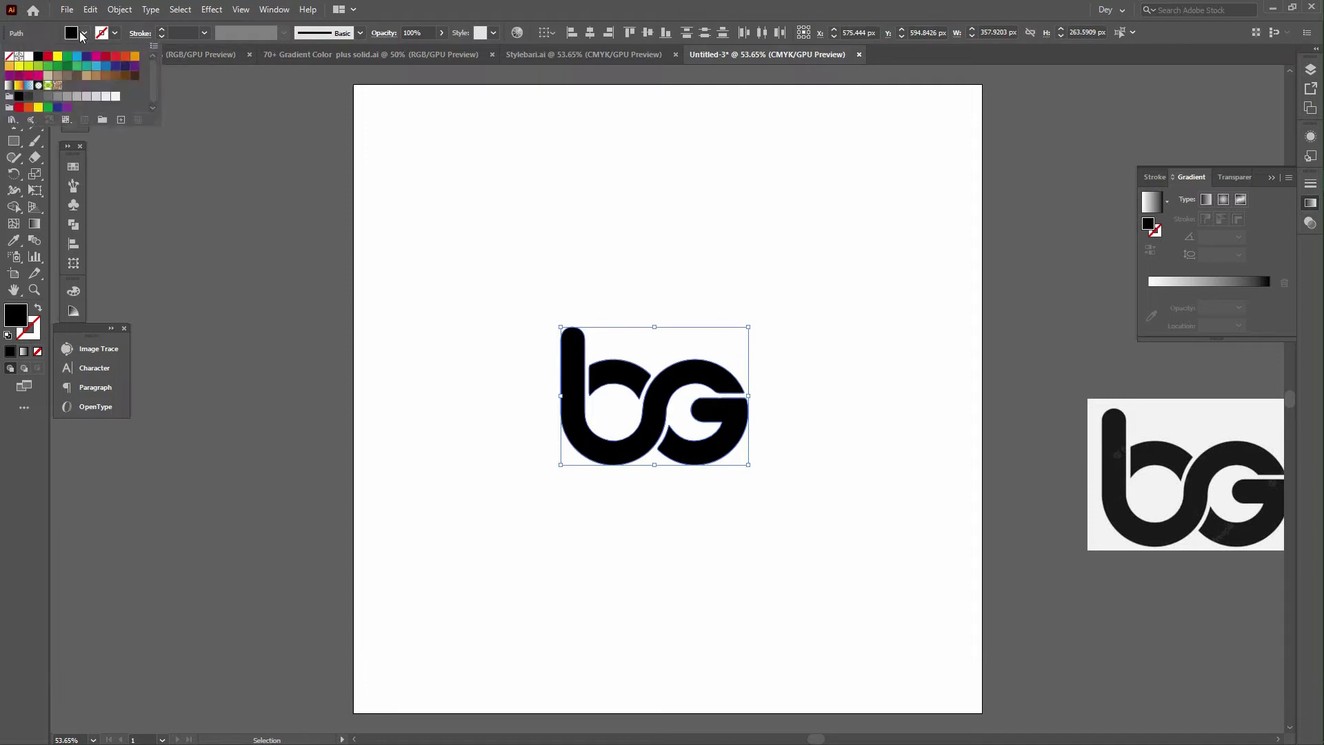
{"action": "left_click", "coordinate": [105, 56]}
{"action": "left_click", "coordinate": [125, 55]}
{"action": "left_click", "coordinate": [134, 56]}
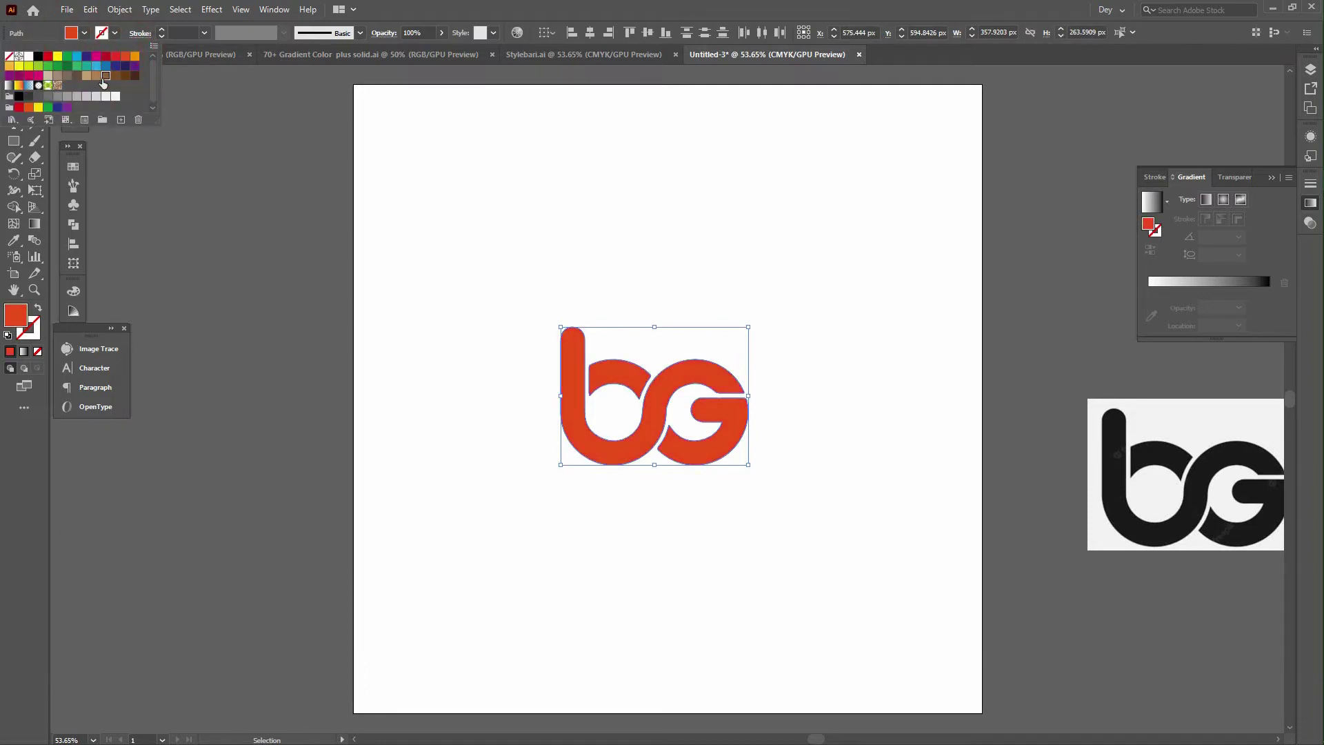
{"action": "left_click", "coordinate": [96, 75]}
{"action": "left_click", "coordinate": [115, 66]}
{"action": "left_click", "coordinate": [582, 221]}
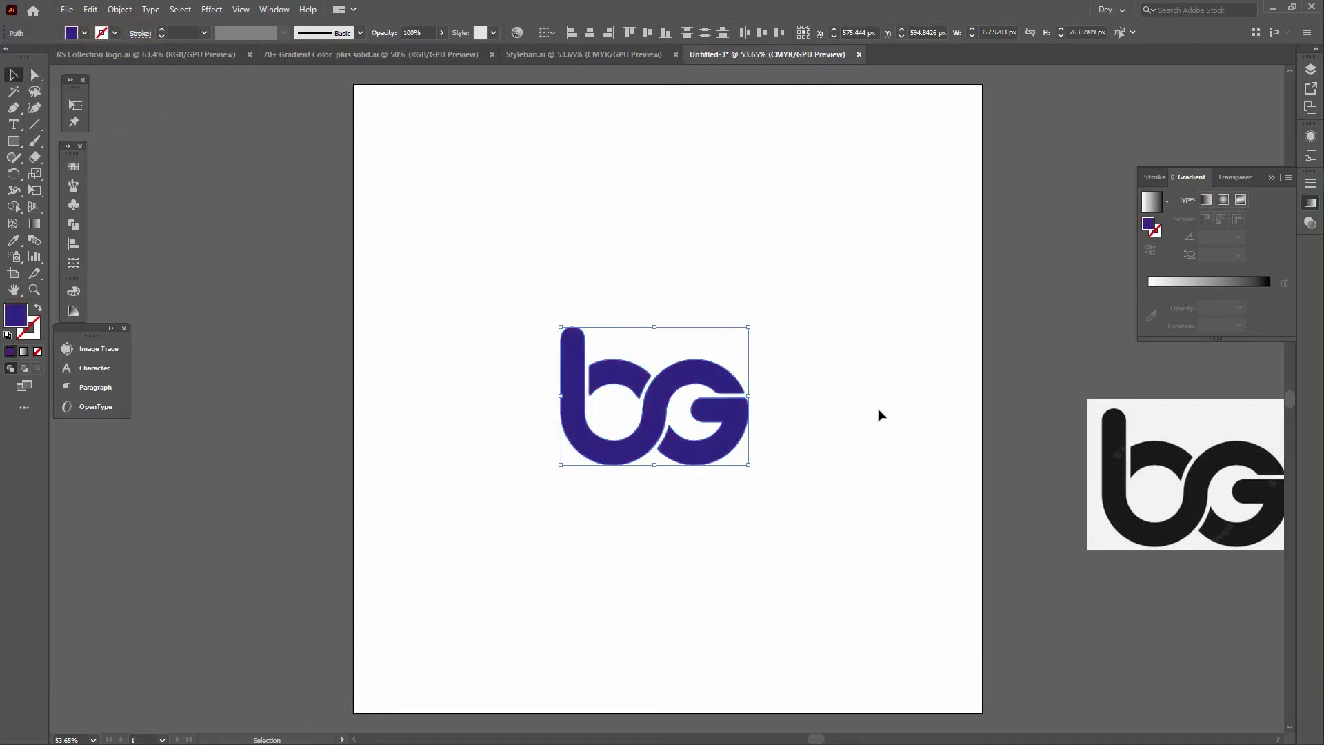
{"action": "left_click", "coordinate": [837, 469]}
Step: Scale the violet-blue bG logo proportionally to about 179 × 132 px and place it off the artboard above the reference image
{"action": "left_click_drag", "start_coordinate": [513, 295], "coordinate": [799, 578]}
{"action": "left_click_drag", "start_coordinate": [748, 466], "coordinate": [1019, 666]}
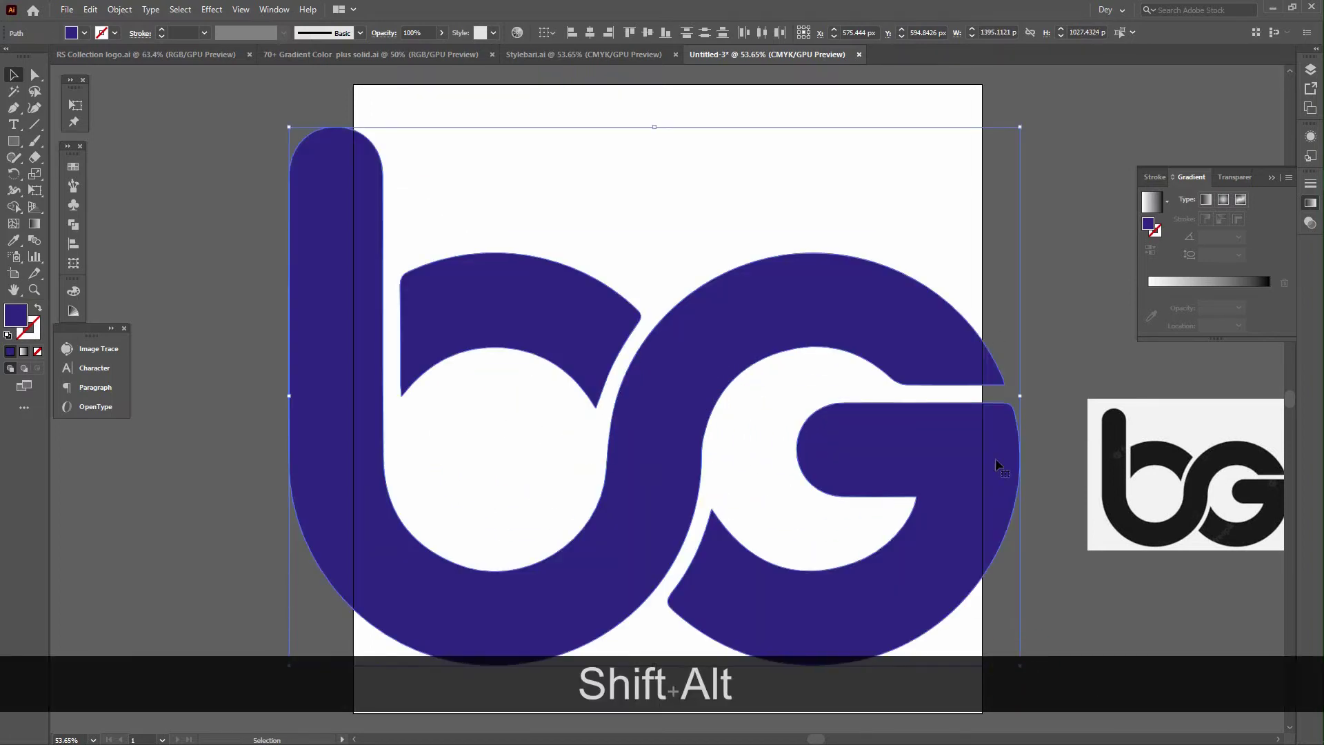
{"action": "left_click_drag", "start_coordinate": [1019, 395], "coordinate": [1098, 150]}
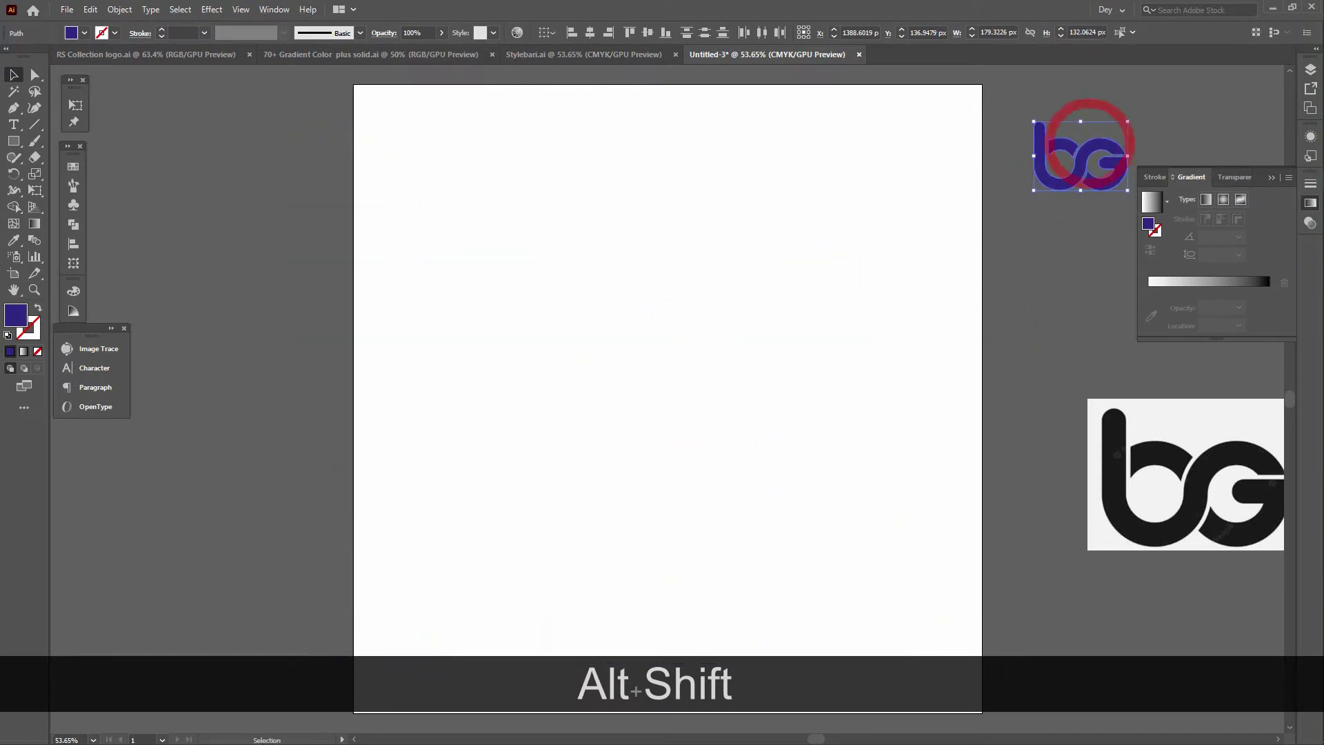
Step: Copy the gold BG monogram image from the WhatsApp chat in the browser and paste it into the Illustrator document
{"action": "left_click", "coordinate": [1272, 7]}
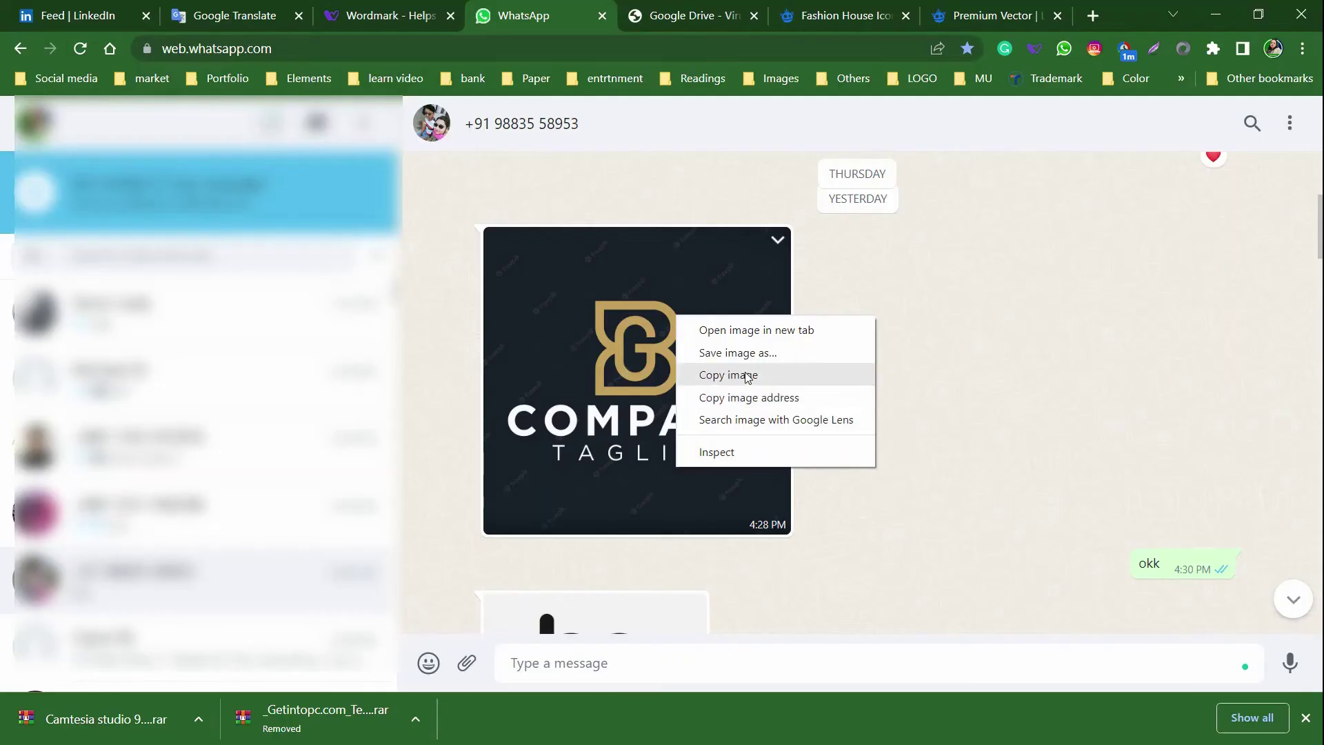
{"action": "left_click", "coordinate": [810, 375]}
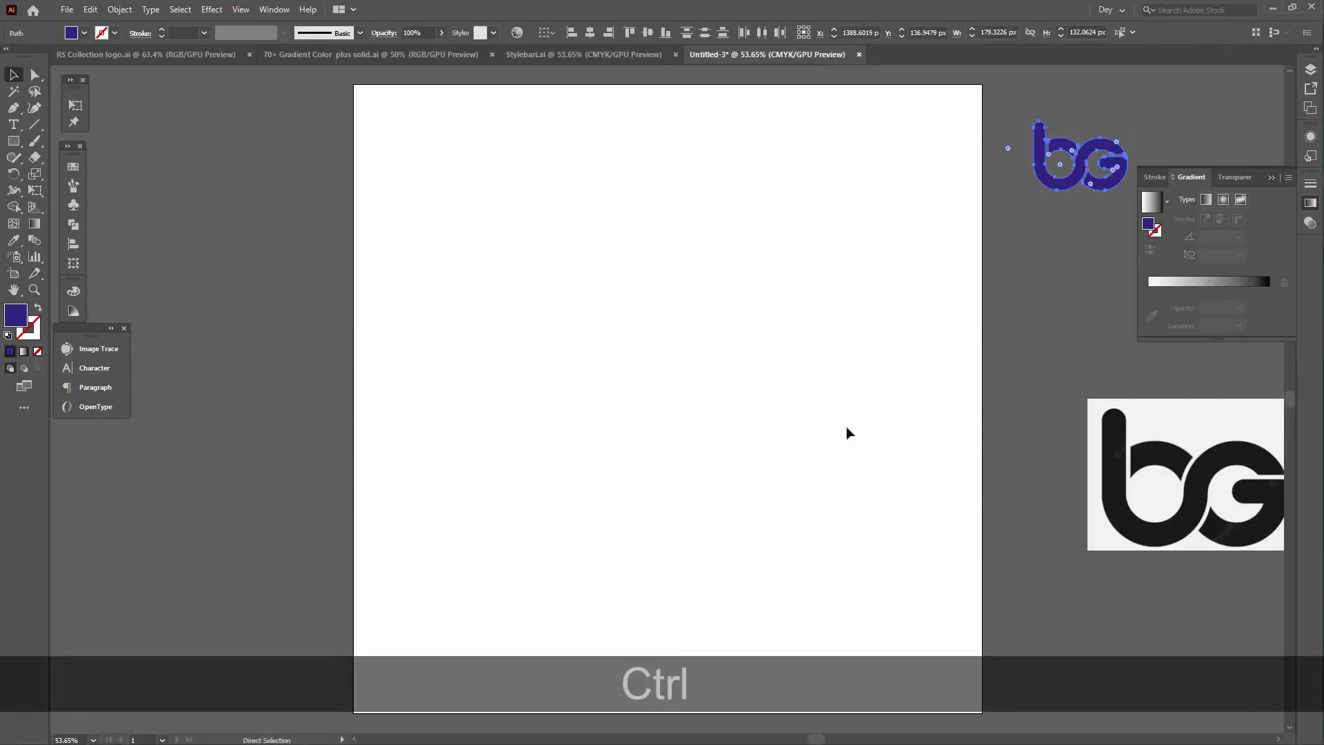
{"action": "key", "text": "ctrl+v"}
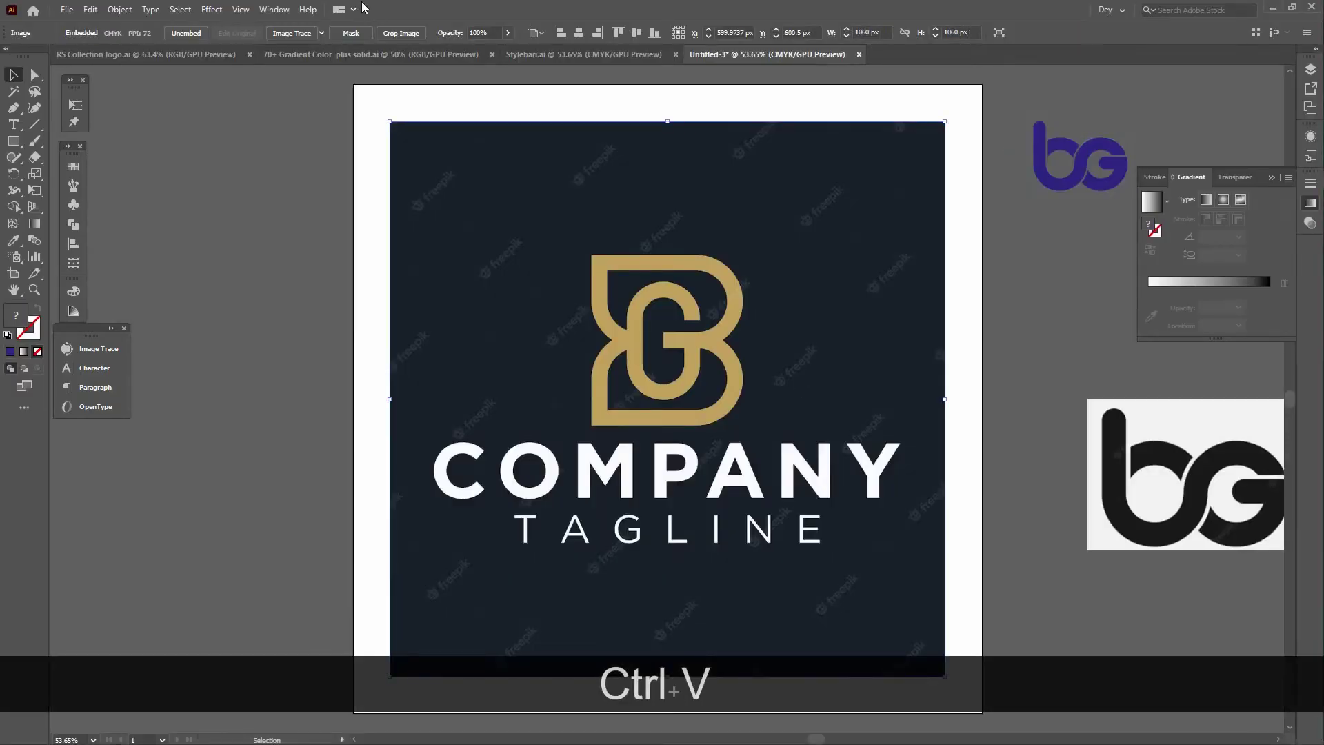
Step: Crop the pasted image to about 338 × 385 px around the gold BG monogram, excluding the company name and tagline
{"action": "left_click", "coordinate": [400, 33]}
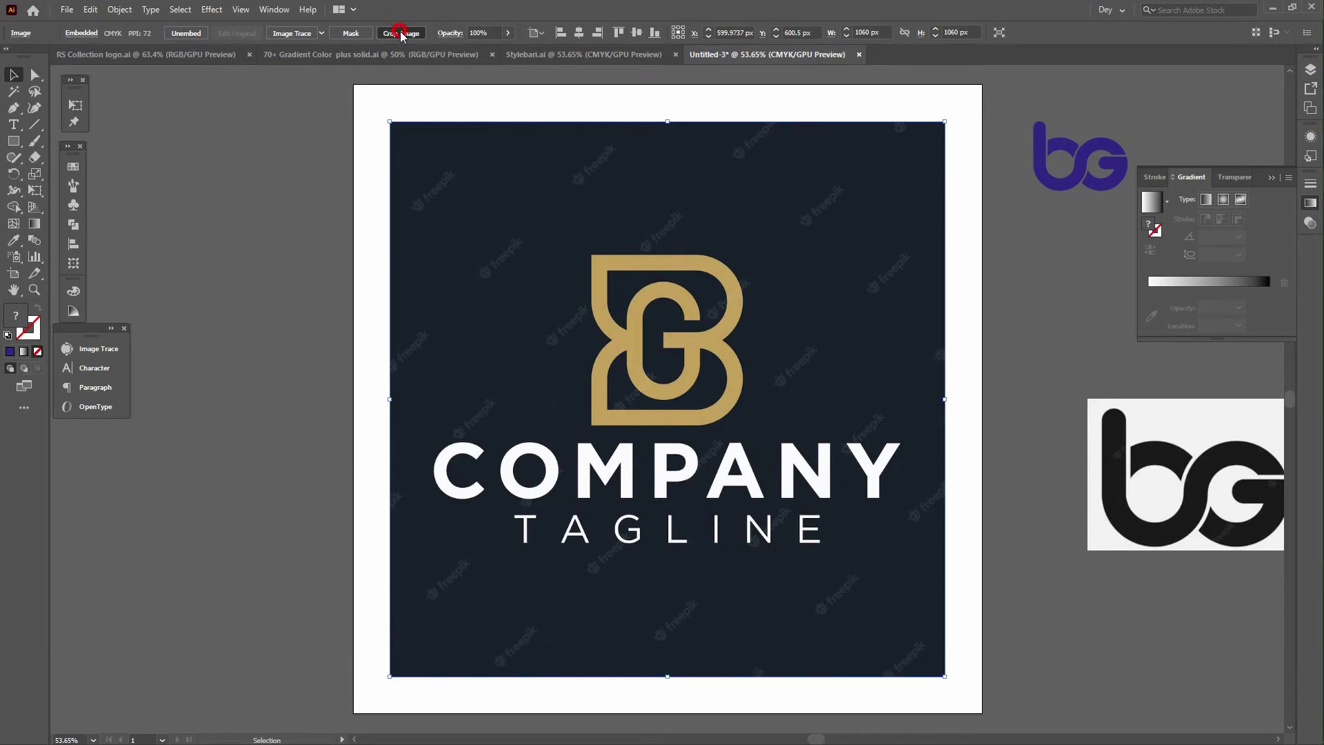
{"action": "left_click_drag", "start_coordinate": [667, 632], "coordinate": [666, 438]}
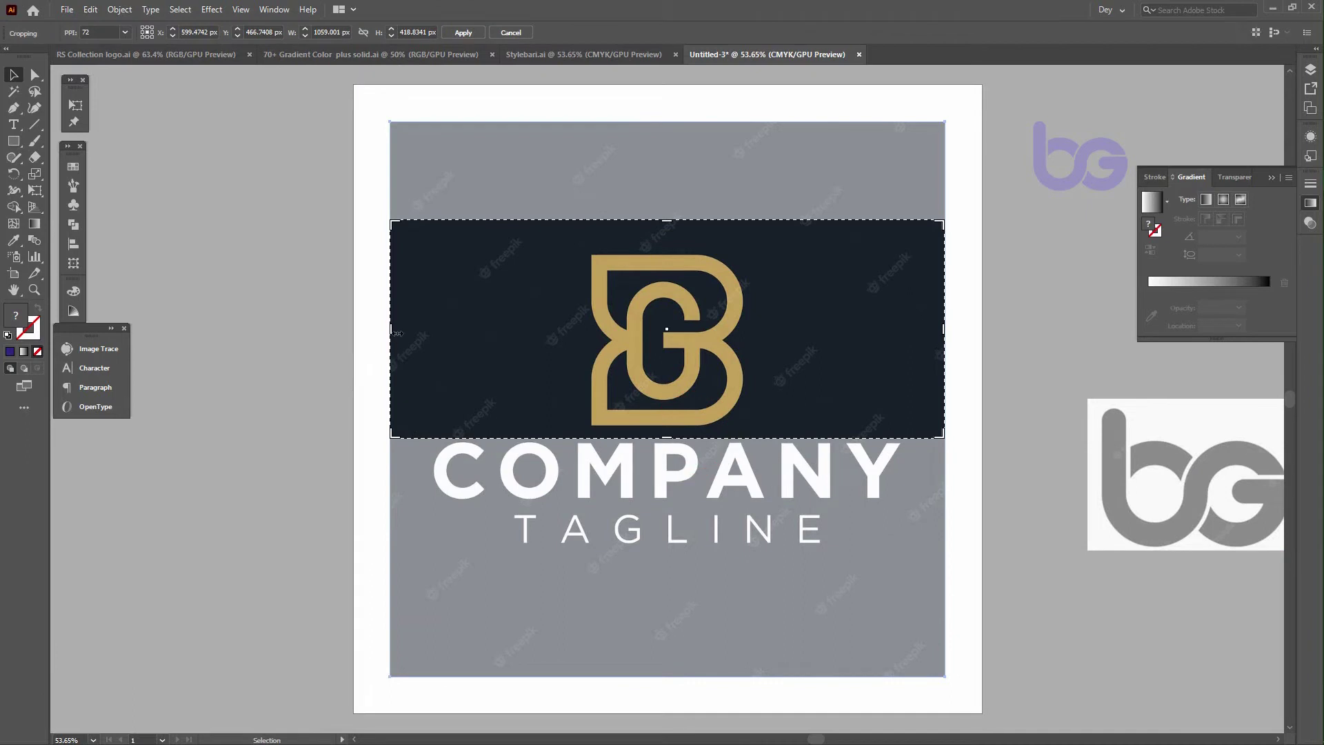
{"action": "left_click_drag", "start_coordinate": [391, 331], "coordinate": [581, 331]}
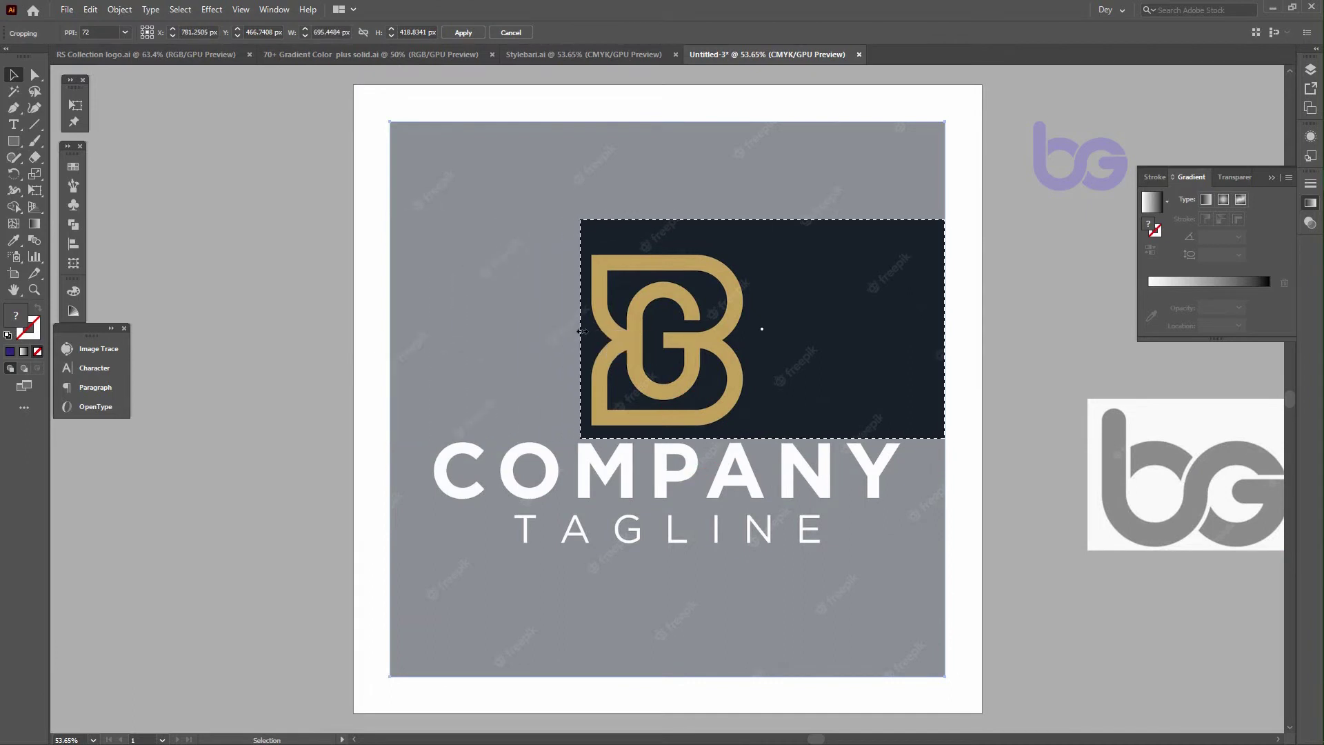
{"action": "left_click_drag", "start_coordinate": [946, 336], "coordinate": [756, 319]}
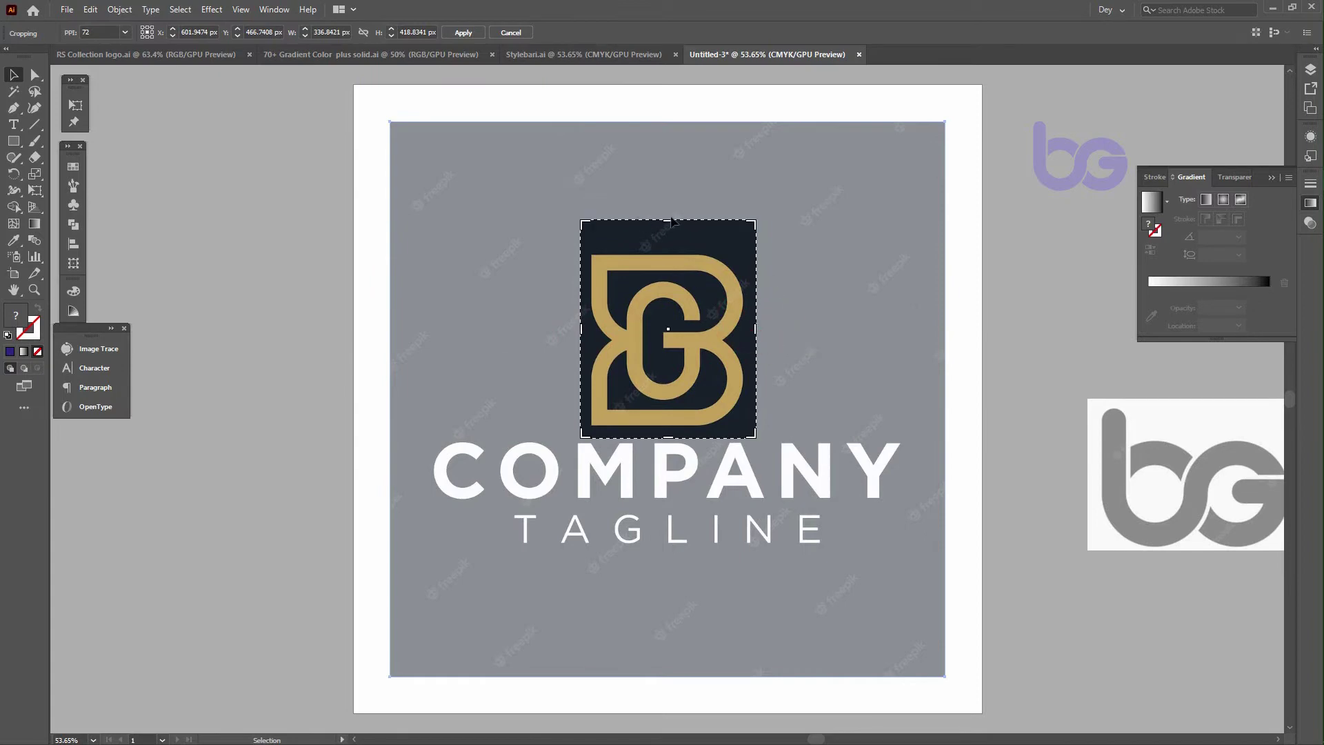
{"action": "left_click_drag", "start_coordinate": [672, 221], "coordinate": [672, 239]}
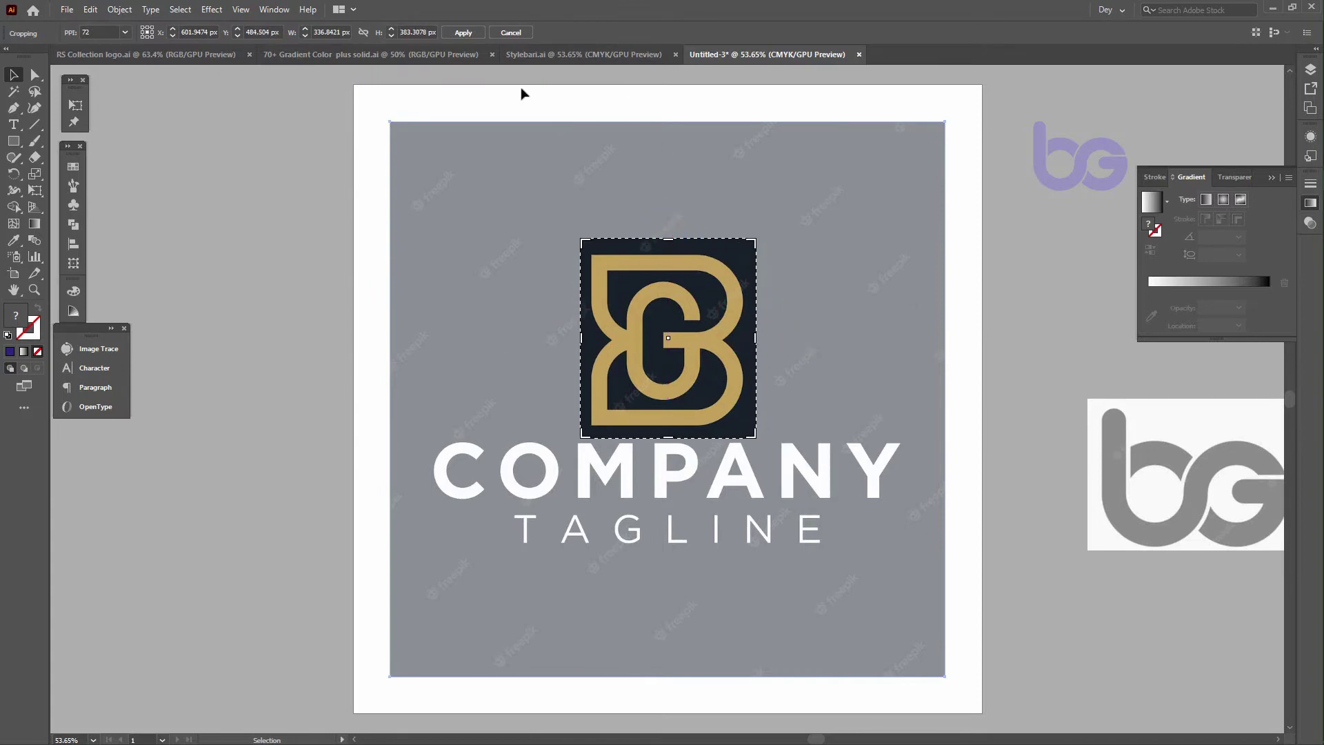
{"action": "left_click", "coordinate": [463, 31]}
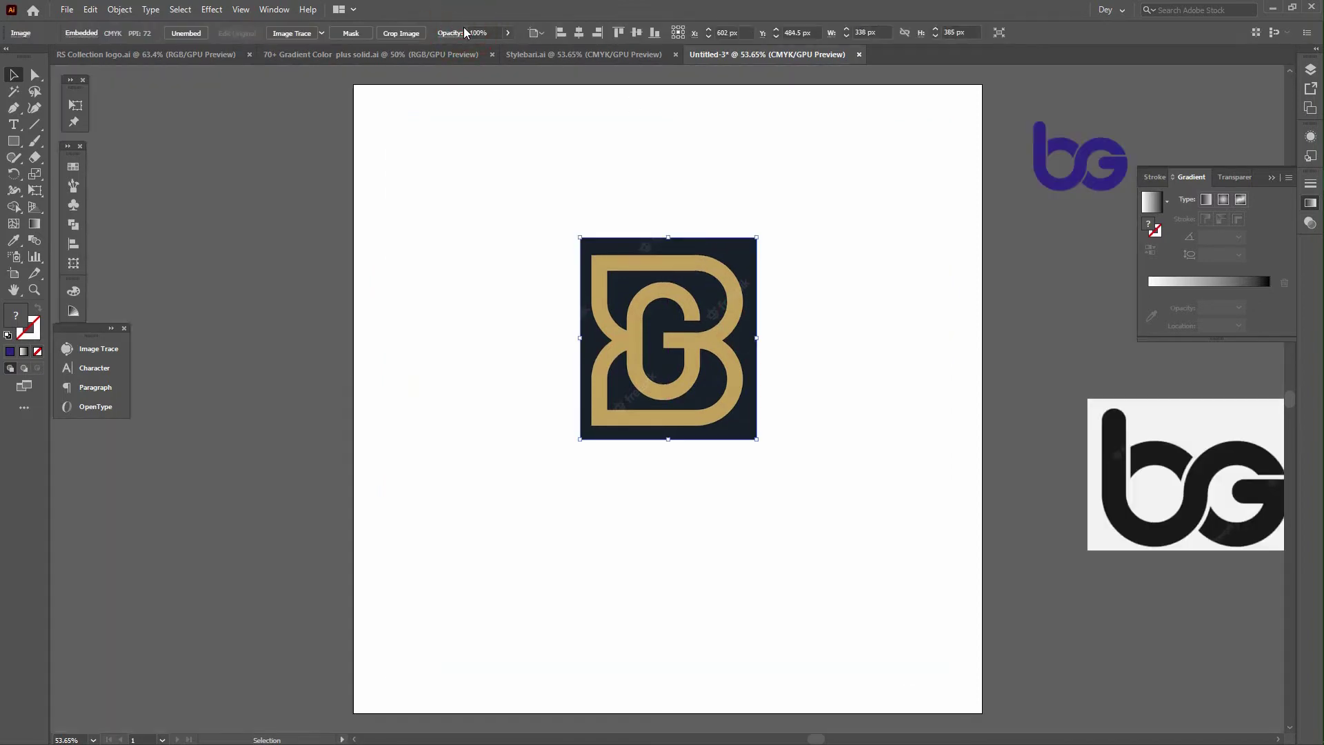
Step: Duplicate the cropped gold monogram image and place the copy off the artboard below the black bG reference image
{"action": "scroll", "coordinate": [686, 328], "scroll_direction": "down", "scroll_amount": 4}
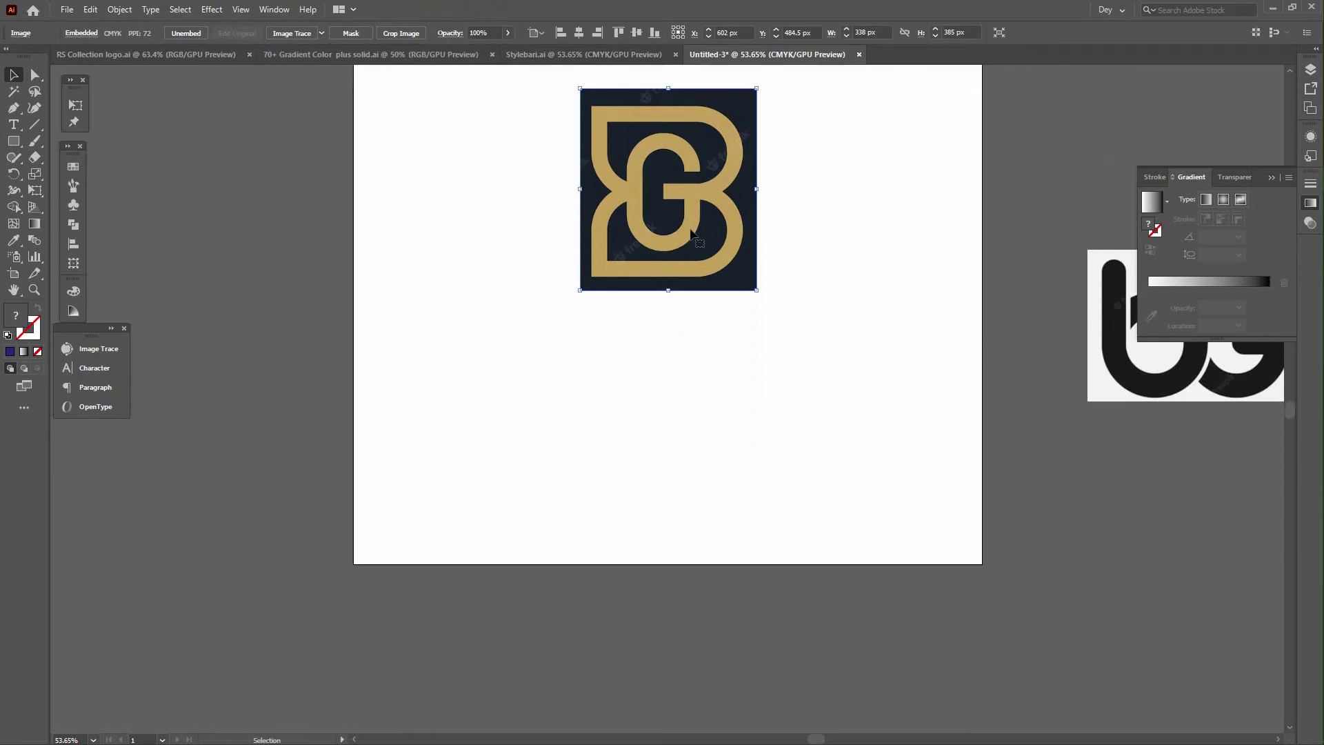
{"action": "left_click_drag", "start_coordinate": [691, 231], "coordinate": [1157, 556]}
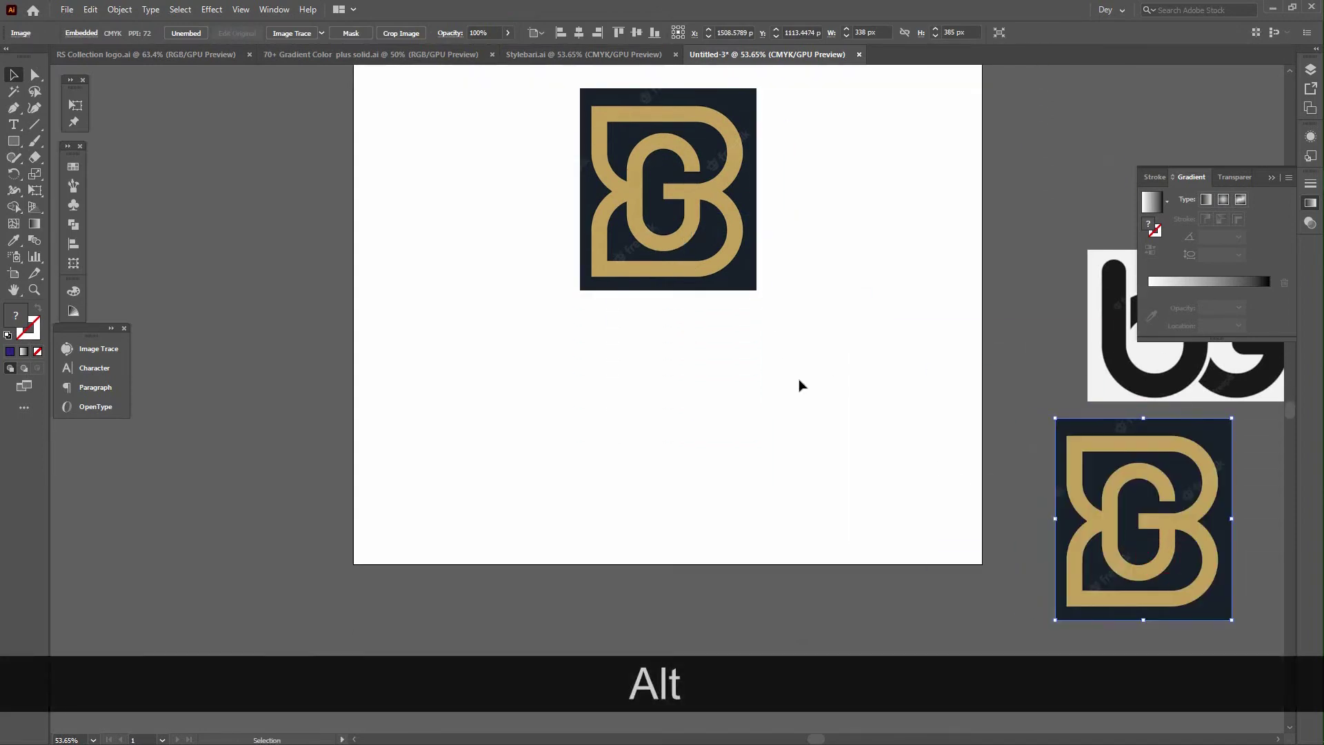
{"action": "scroll", "coordinate": [696, 288], "scroll_direction": "up", "scroll_amount": 2}
Step: Image trace the cropped monogram on the artboard with the default preset and expand the tracing into vector paths
{"action": "left_click", "coordinate": [694, 282]}
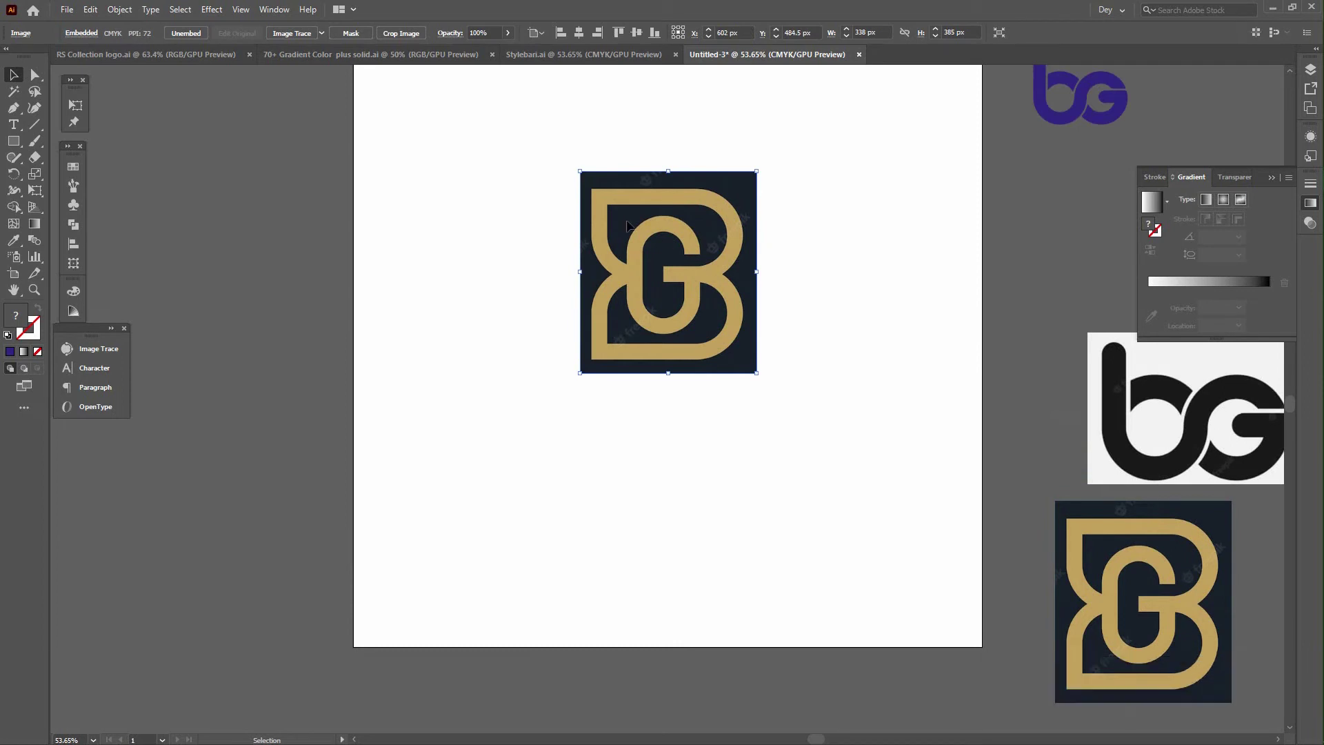
{"action": "left_click", "coordinate": [290, 33]}
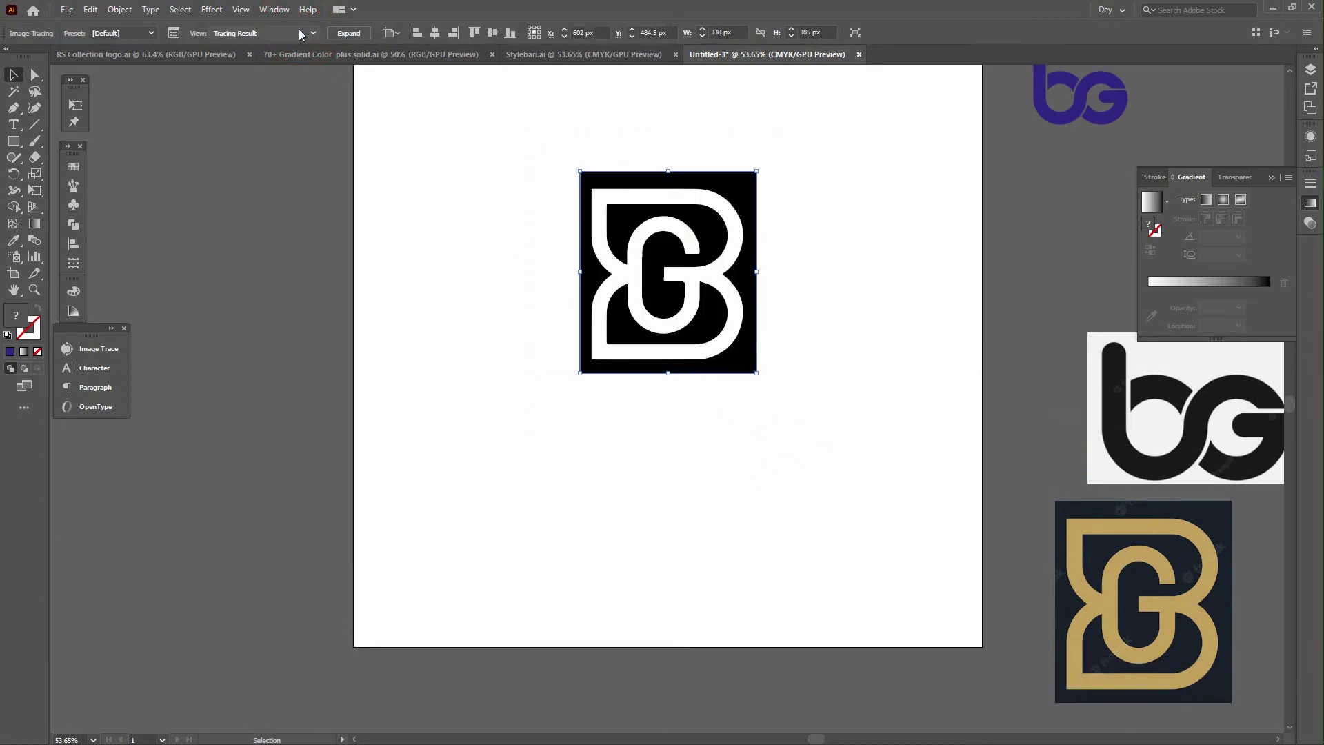
{"action": "left_click", "coordinate": [351, 34]}
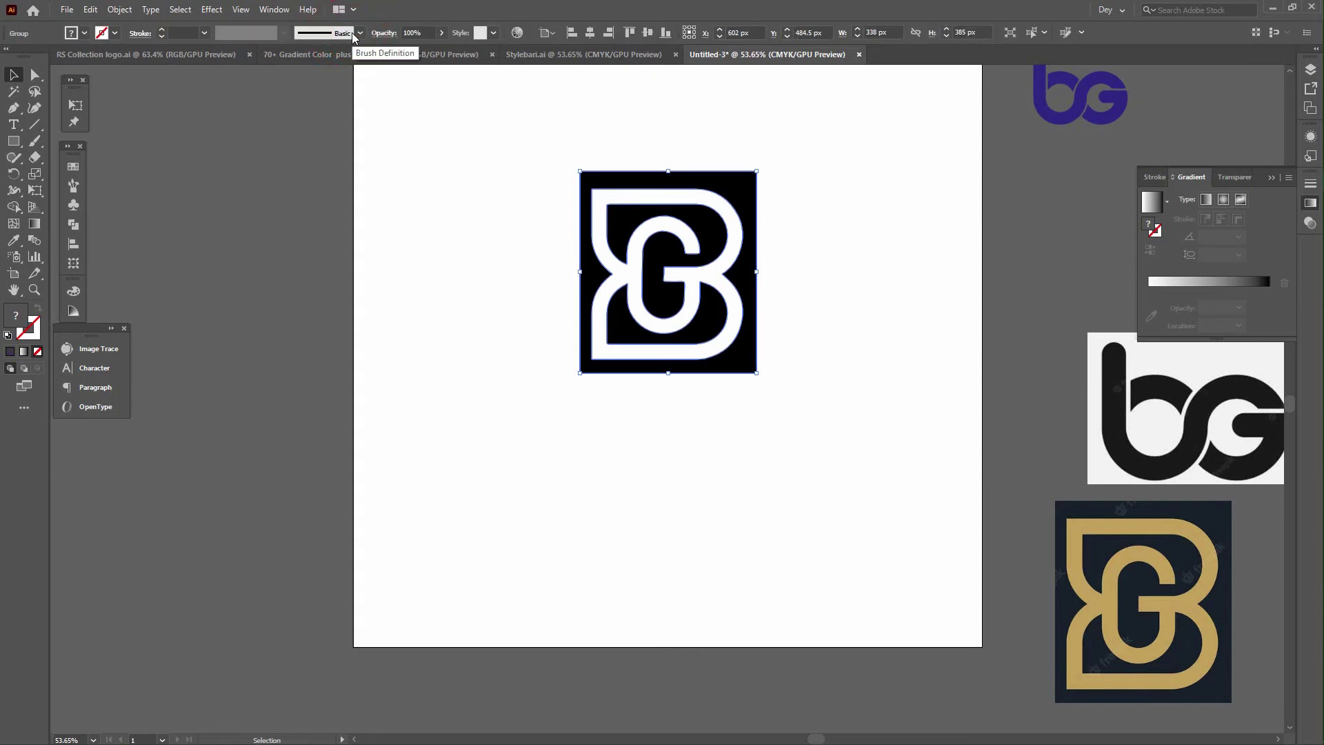
{"action": "left_click", "coordinate": [438, 195]}
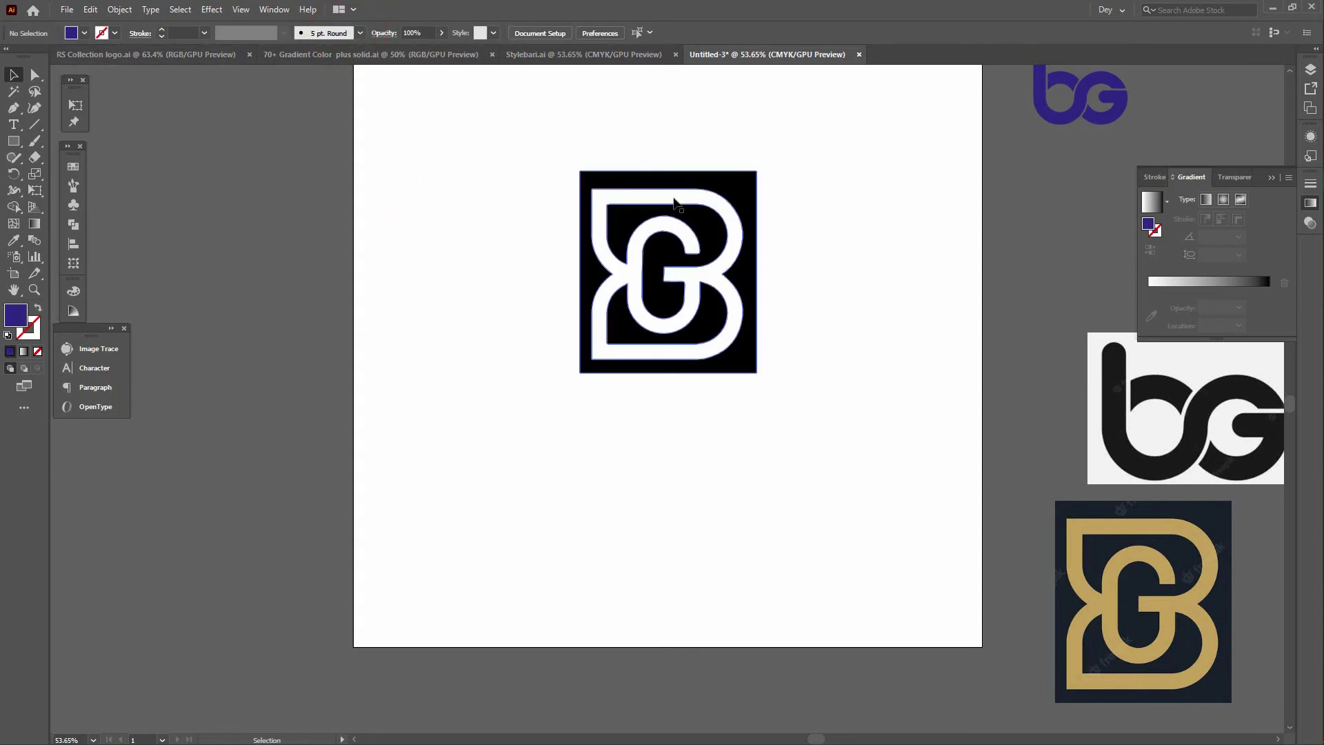
Step: Ungroup the expanded monogram tracing into separate paths
{"action": "left_click", "coordinate": [672, 198]}
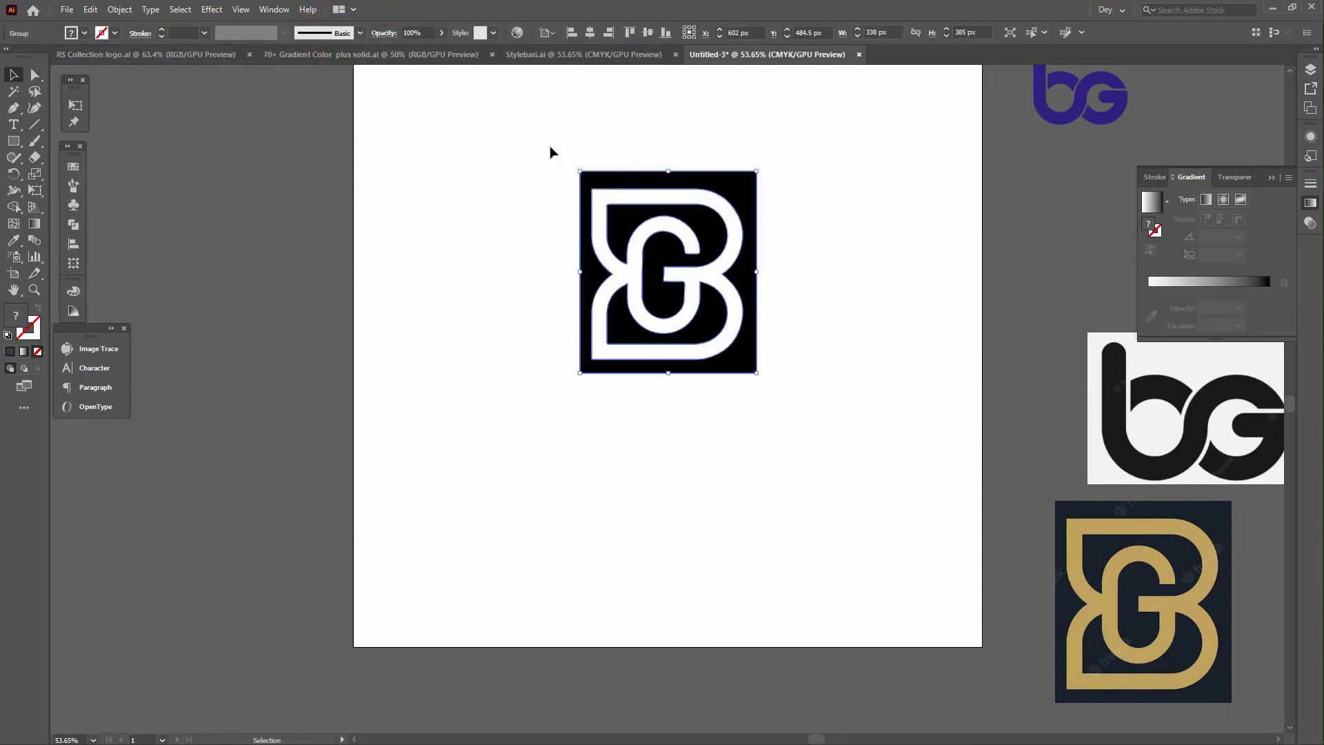
{"action": "right_click", "coordinate": [727, 221]}
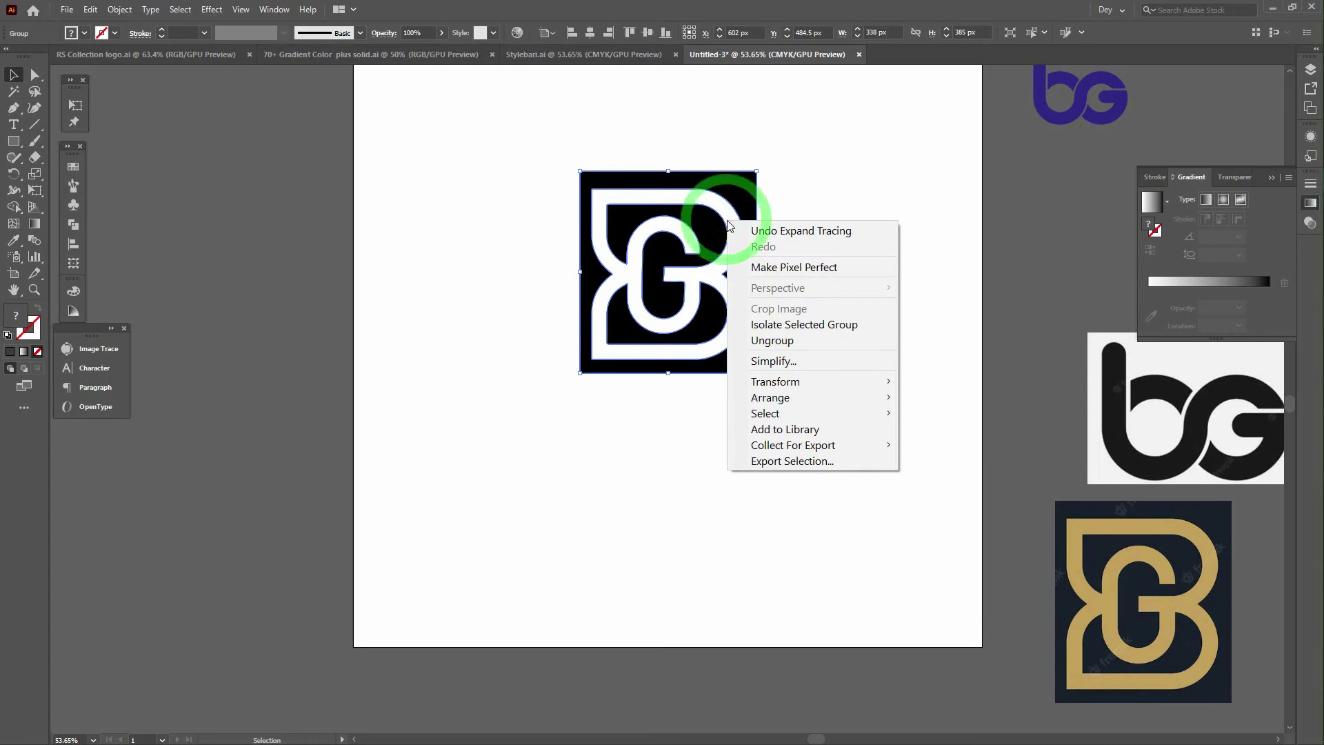
{"action": "left_click", "coordinate": [784, 341]}
{"action": "left_click", "coordinate": [792, 449]}
Step: Try moving the black background frame away from the traced monogram, and undo the move
{"action": "left_click_drag", "start_coordinate": [708, 179], "coordinate": [496, 136]}
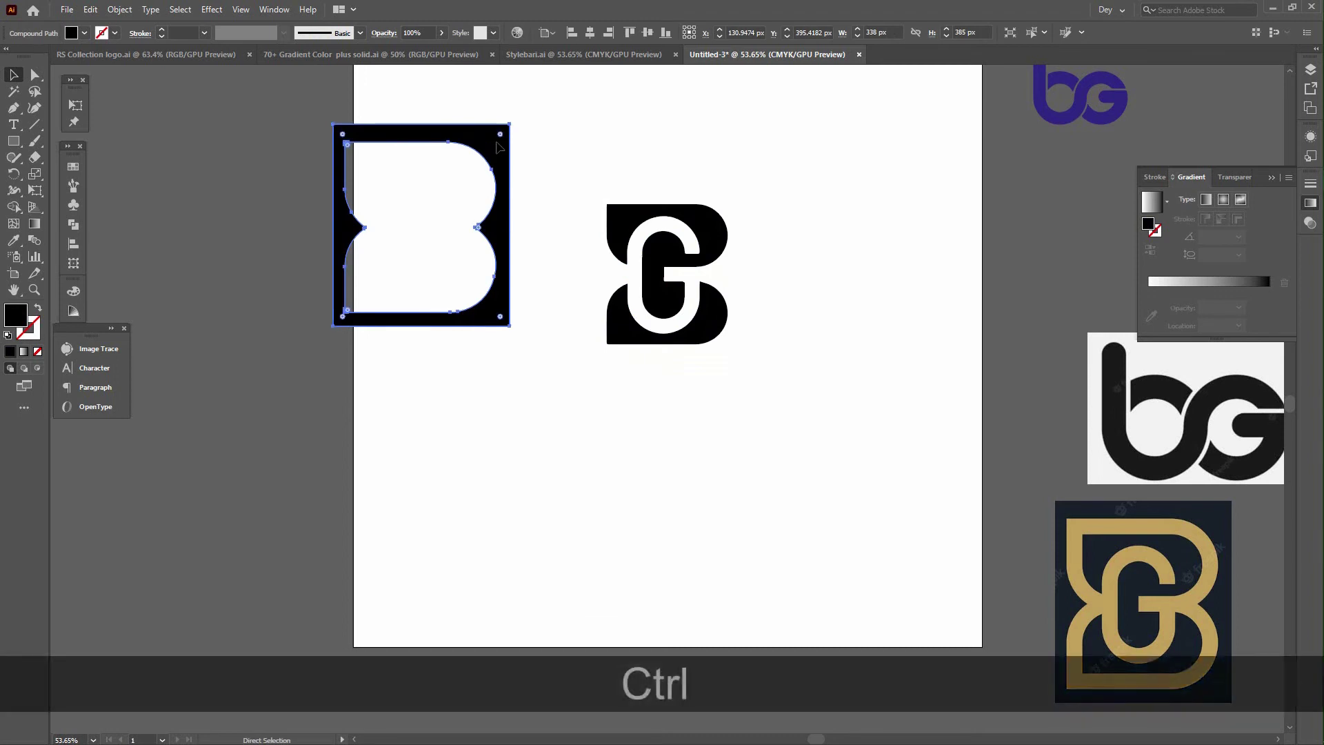
{"action": "key", "text": "ctrl+z"}
{"action": "left_click", "coordinate": [744, 425]}
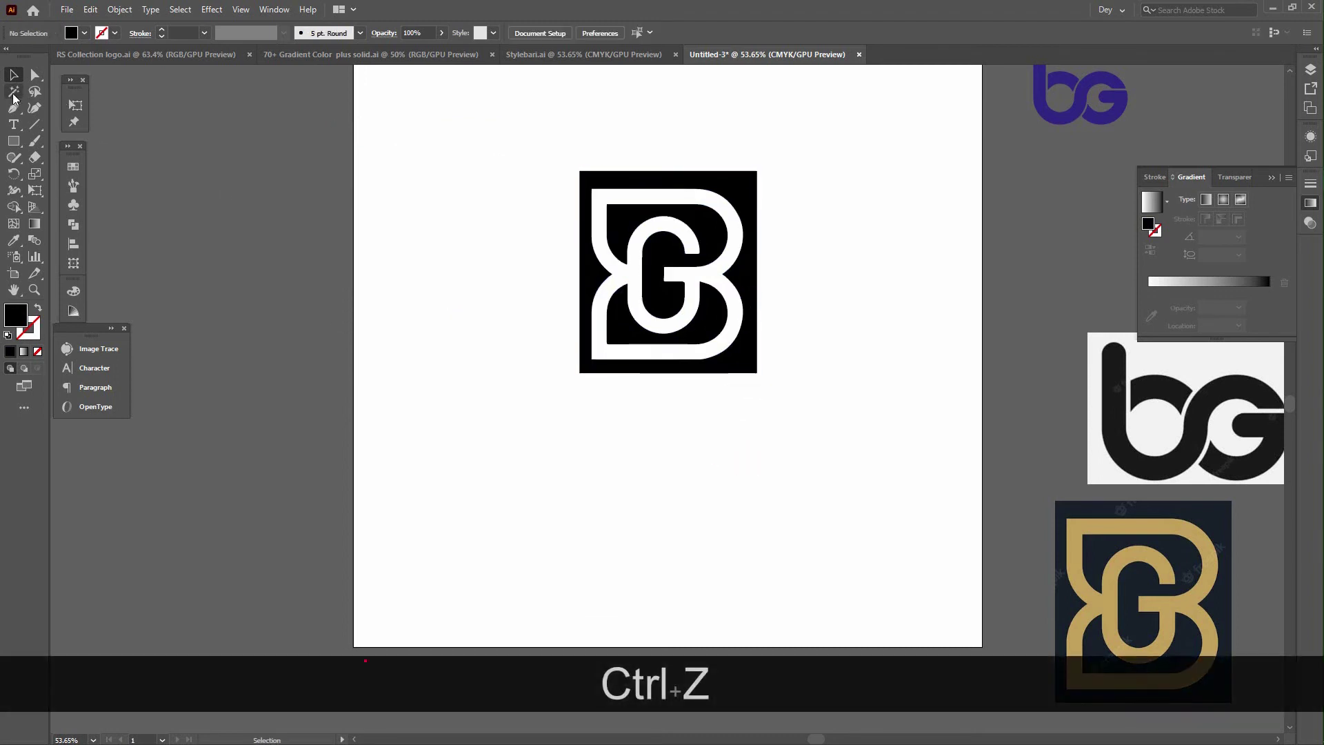
Step: Select all the black traced shapes with the Magic Wand tool and delete them, keeping the white monogram path
{"action": "left_click", "coordinate": [16, 91]}
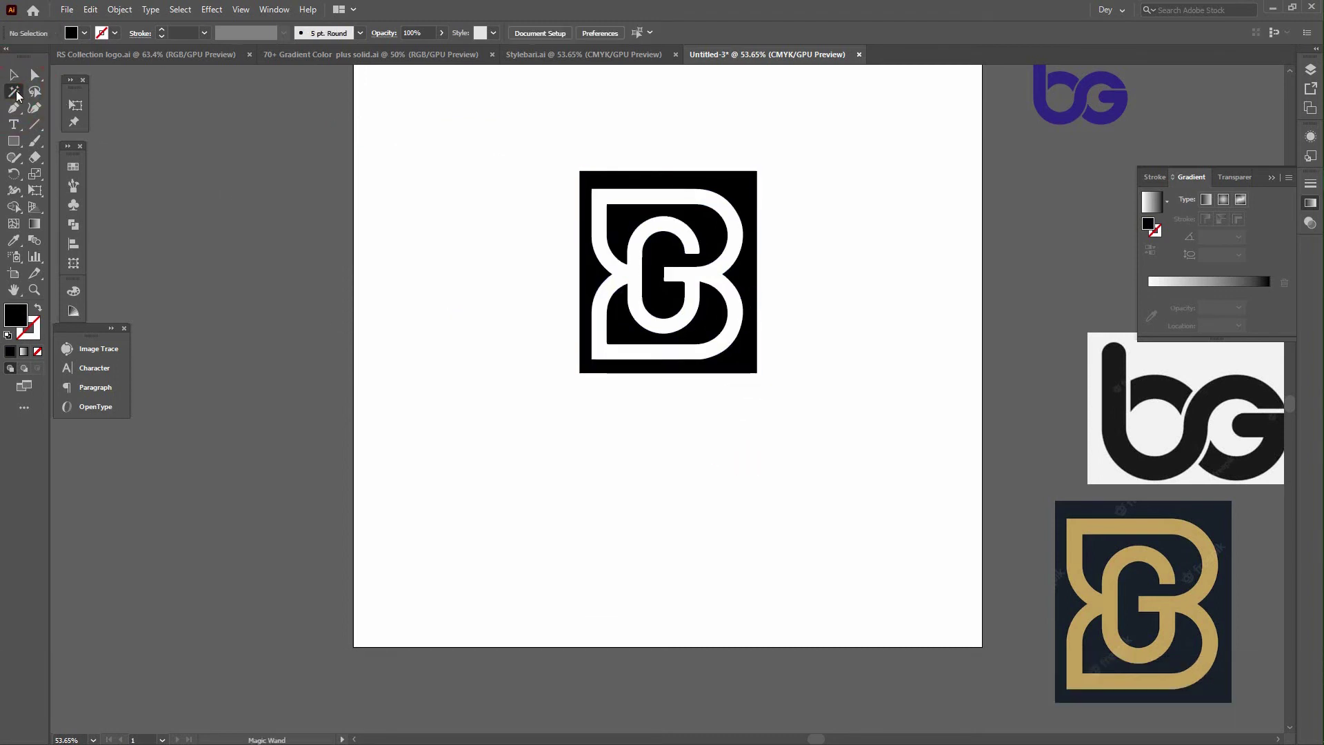
{"action": "left_click", "coordinate": [742, 182]}
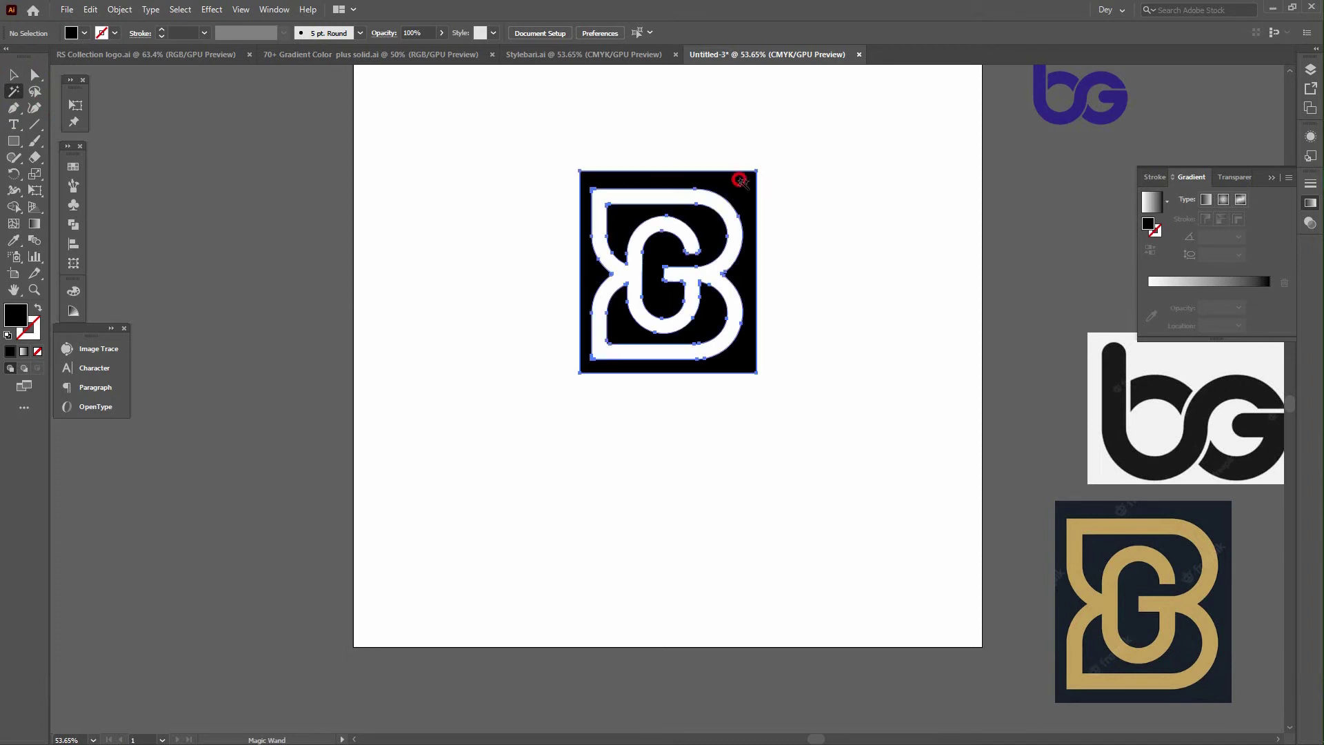
{"action": "key", "text": "Delete"}
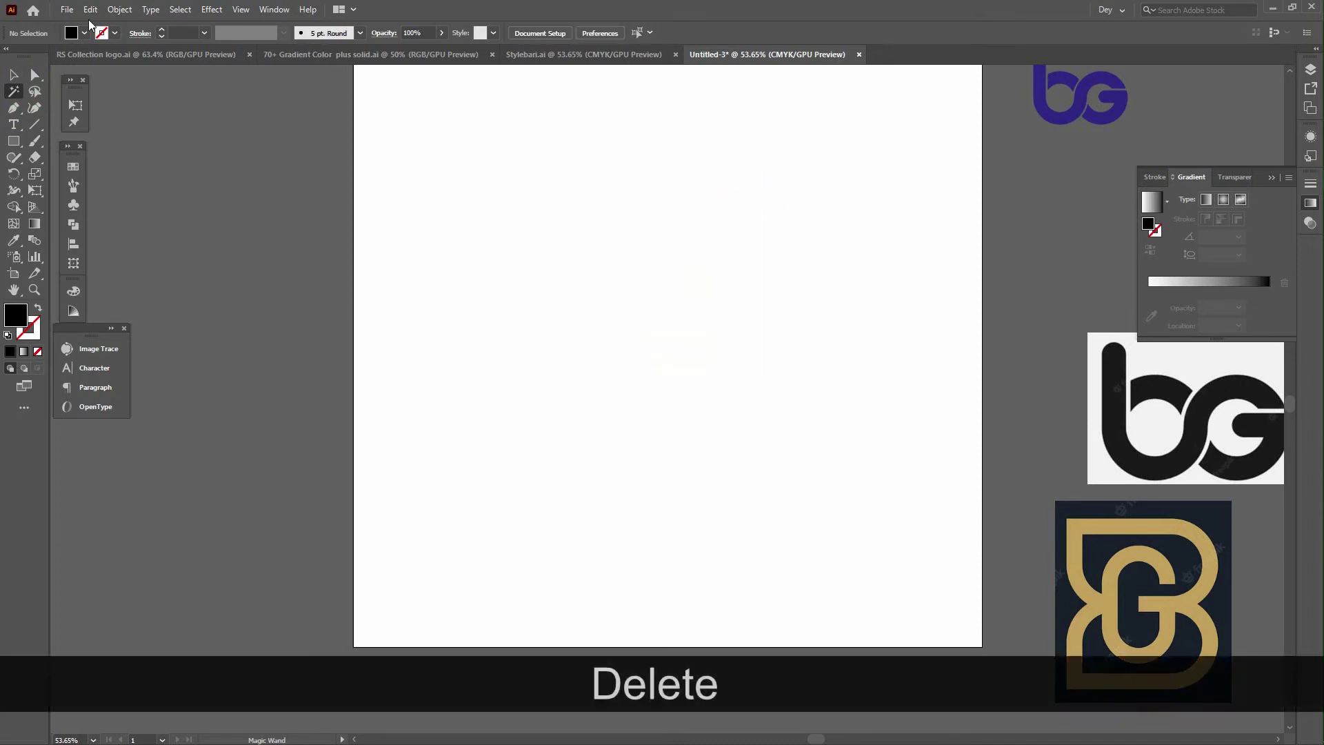
Step: Fill the white BG monogram path on the artboard with magenta
{"action": "key", "text": "v"}
{"action": "left_click_drag", "start_coordinate": [467, 80], "coordinate": [735, 400]}
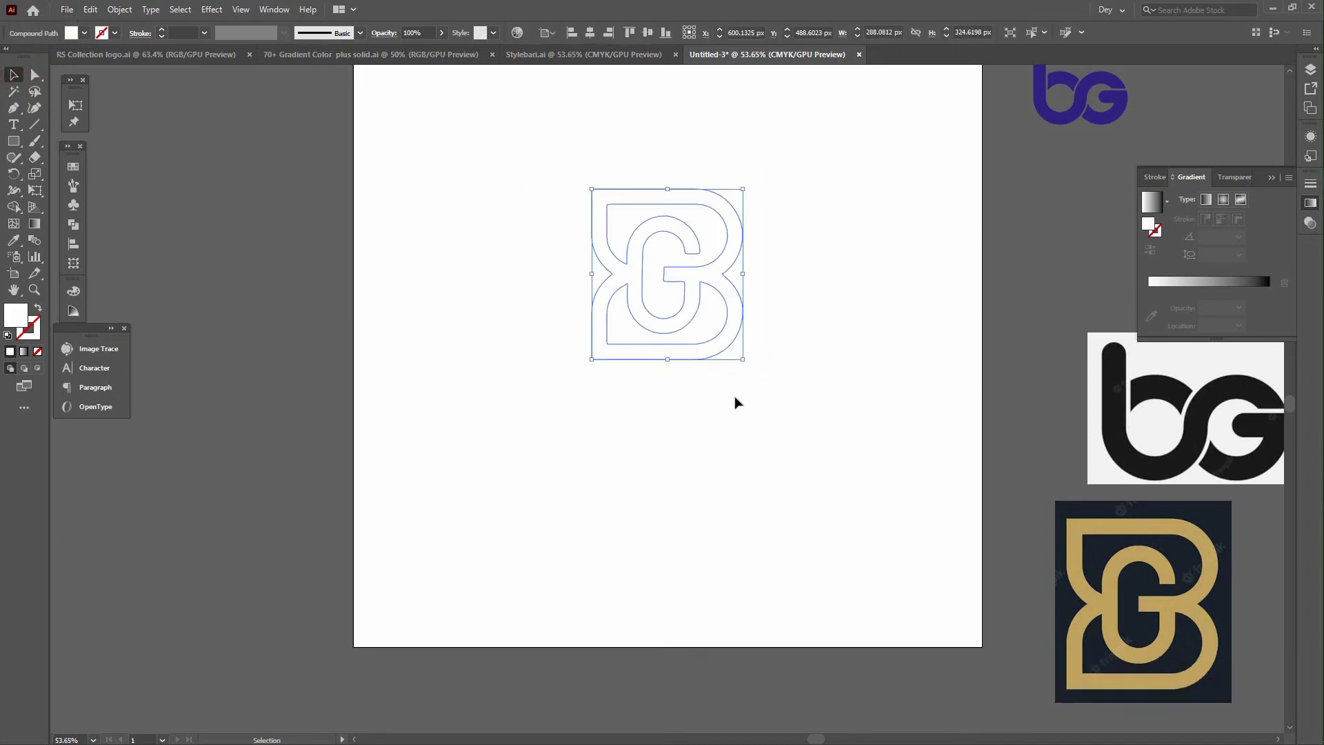
{"action": "left_click", "coordinate": [84, 33]}
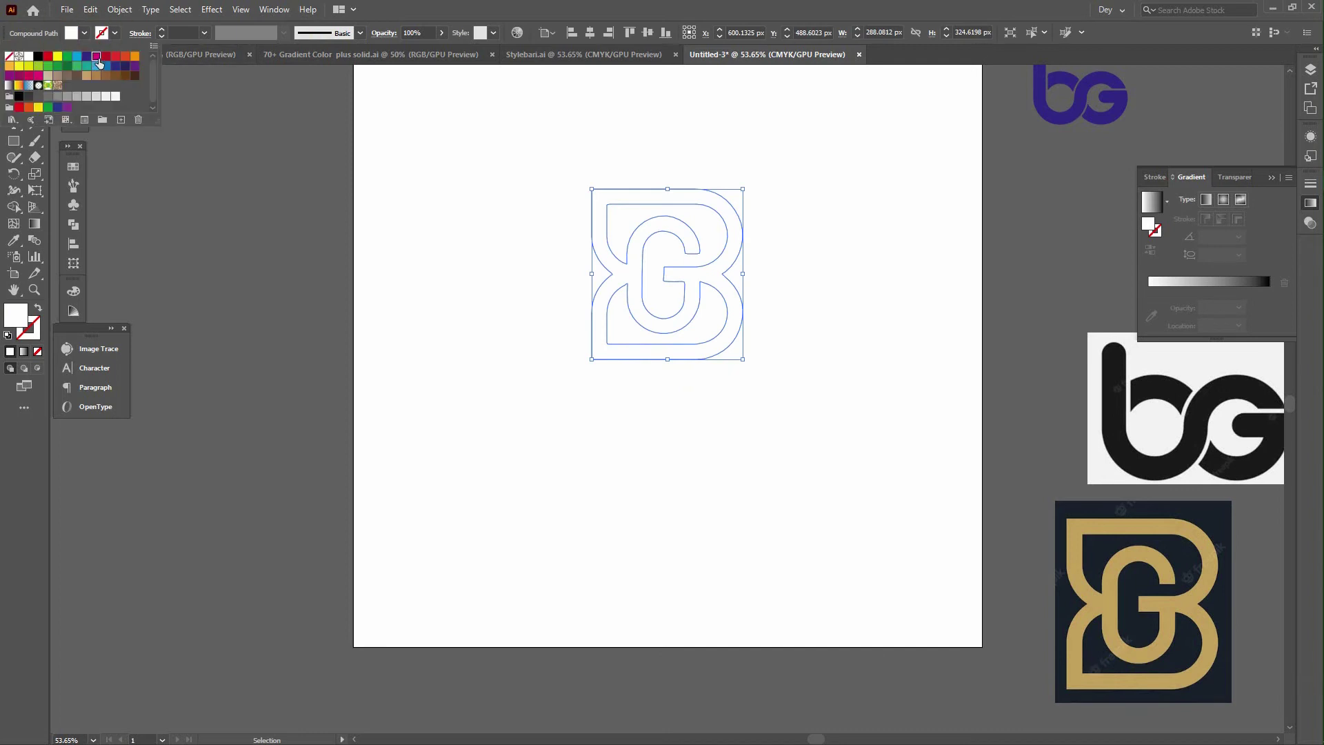
{"action": "left_click", "coordinate": [97, 65]}
{"action": "left_click", "coordinate": [479, 379]}
{"action": "left_click", "coordinate": [481, 381]}
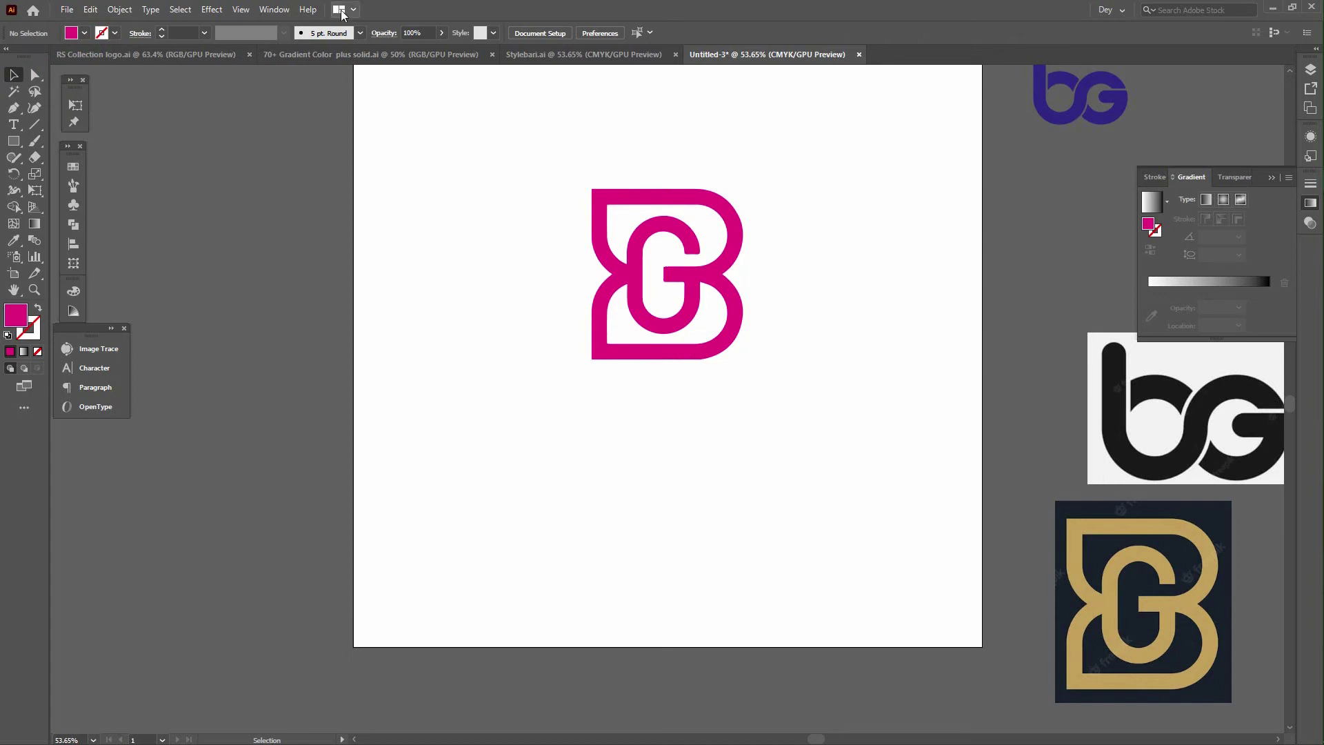
Step: Recolour the BG monogram on the artboard with a red swatch
{"action": "left_click_drag", "start_coordinate": [484, 143], "coordinate": [801, 462]}
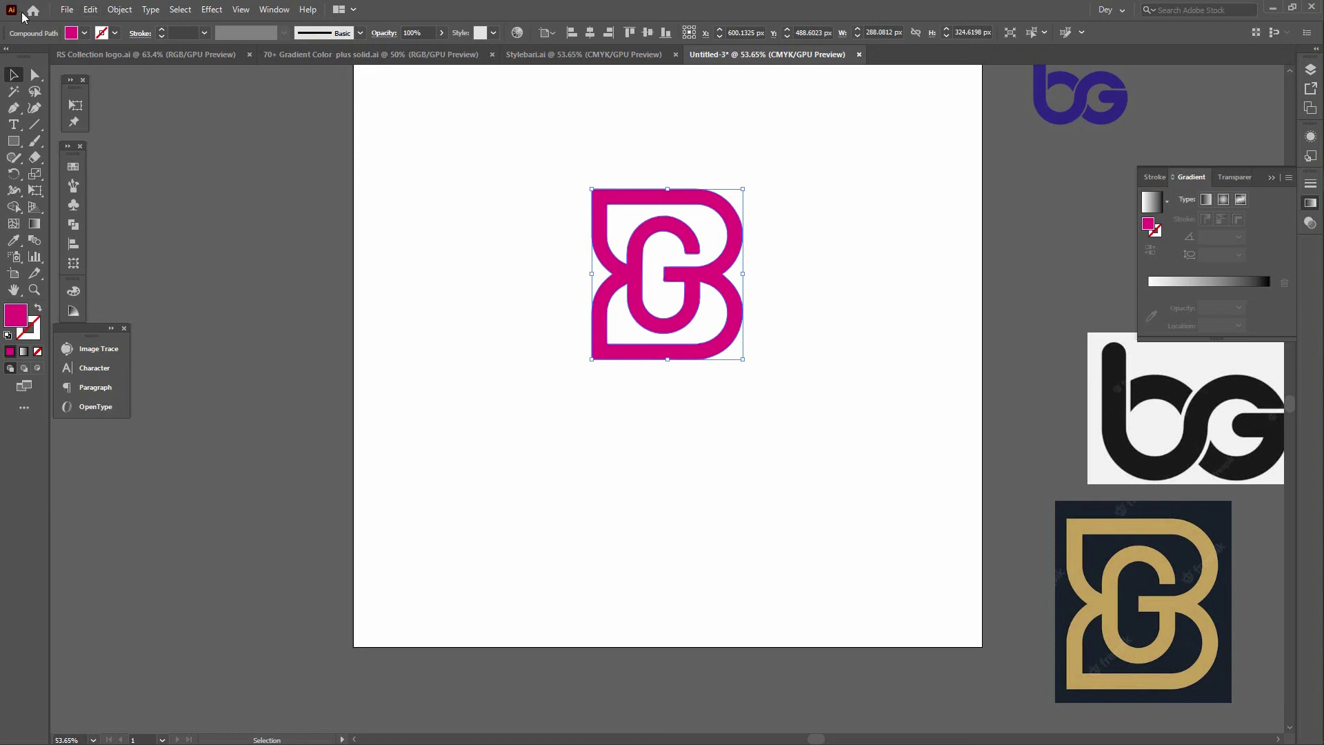
{"action": "left_click", "coordinate": [84, 32]}
{"action": "left_click", "coordinate": [116, 64]}
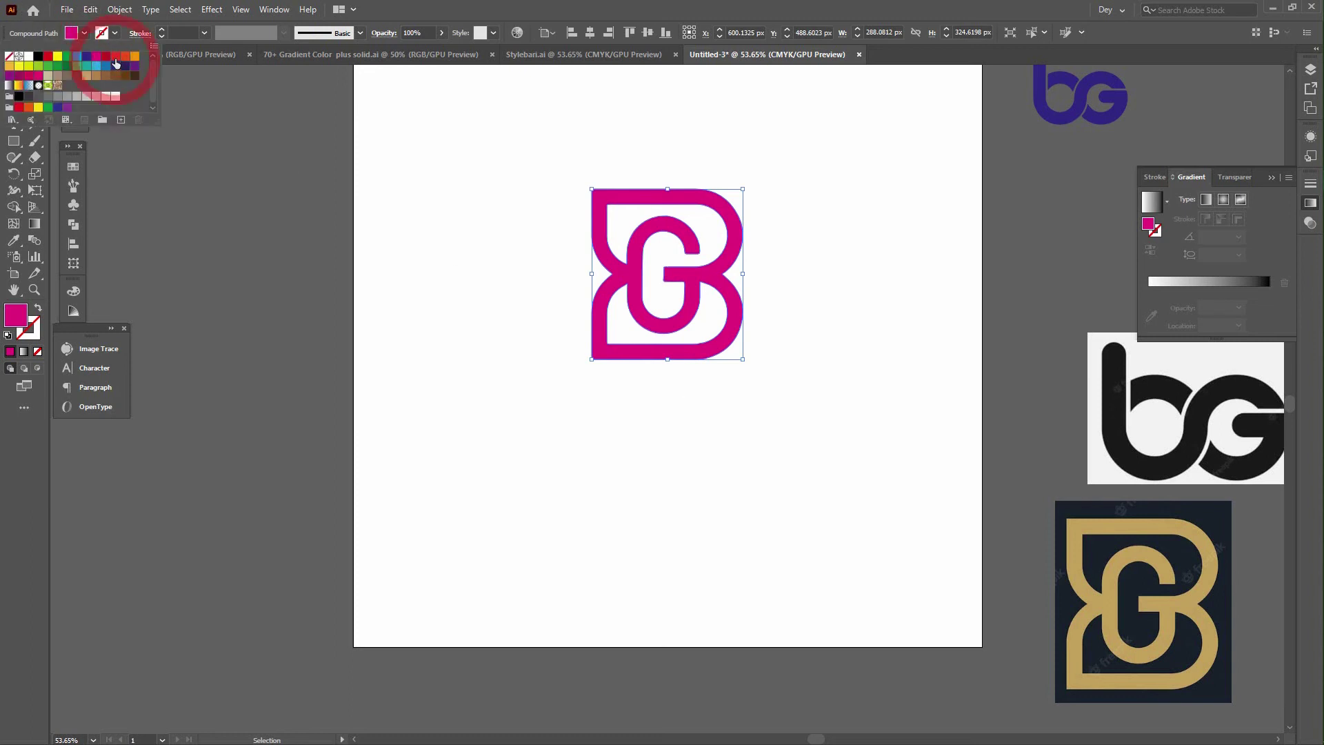
{"action": "left_click", "coordinate": [299, 314]}
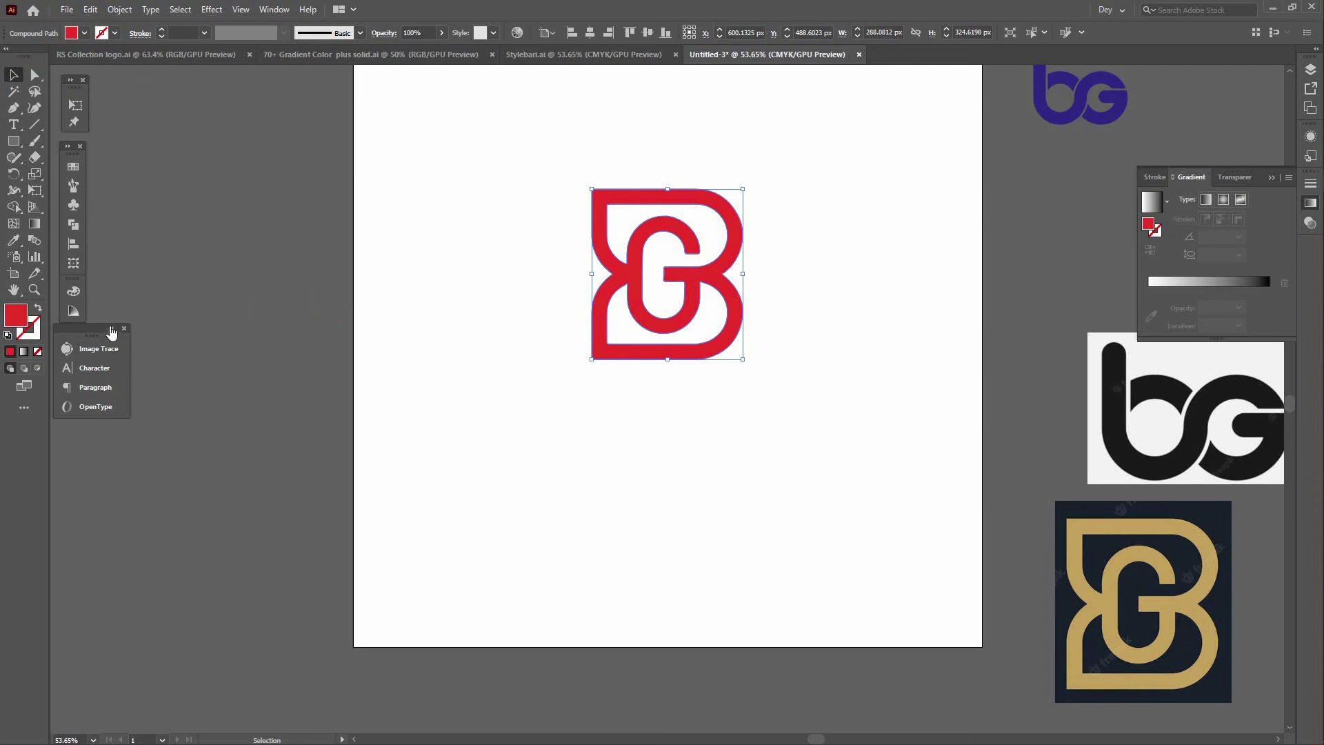
Step: Expand the collapsed Image Trace options and recolour the BG monogram with the dark violet-blue swatch
{"action": "left_click", "coordinate": [111, 330]}
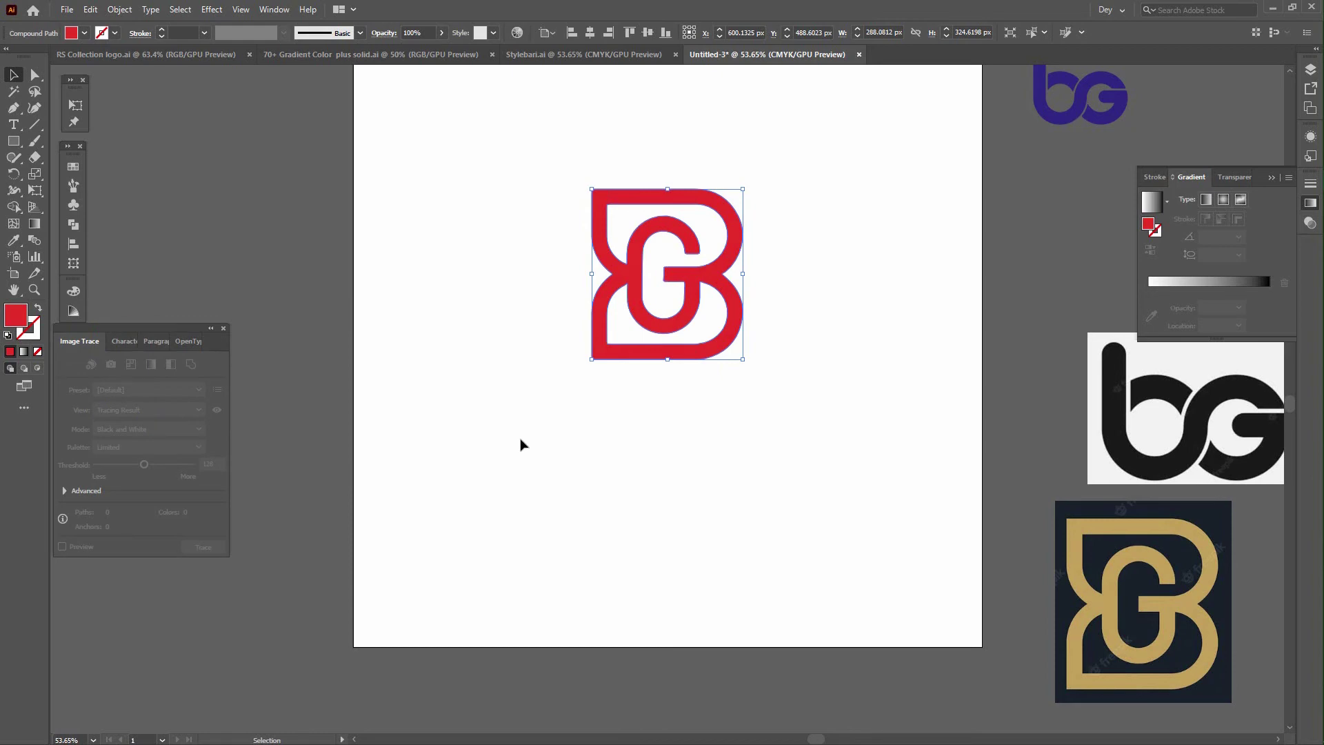
{"action": "left_click", "coordinate": [693, 468]}
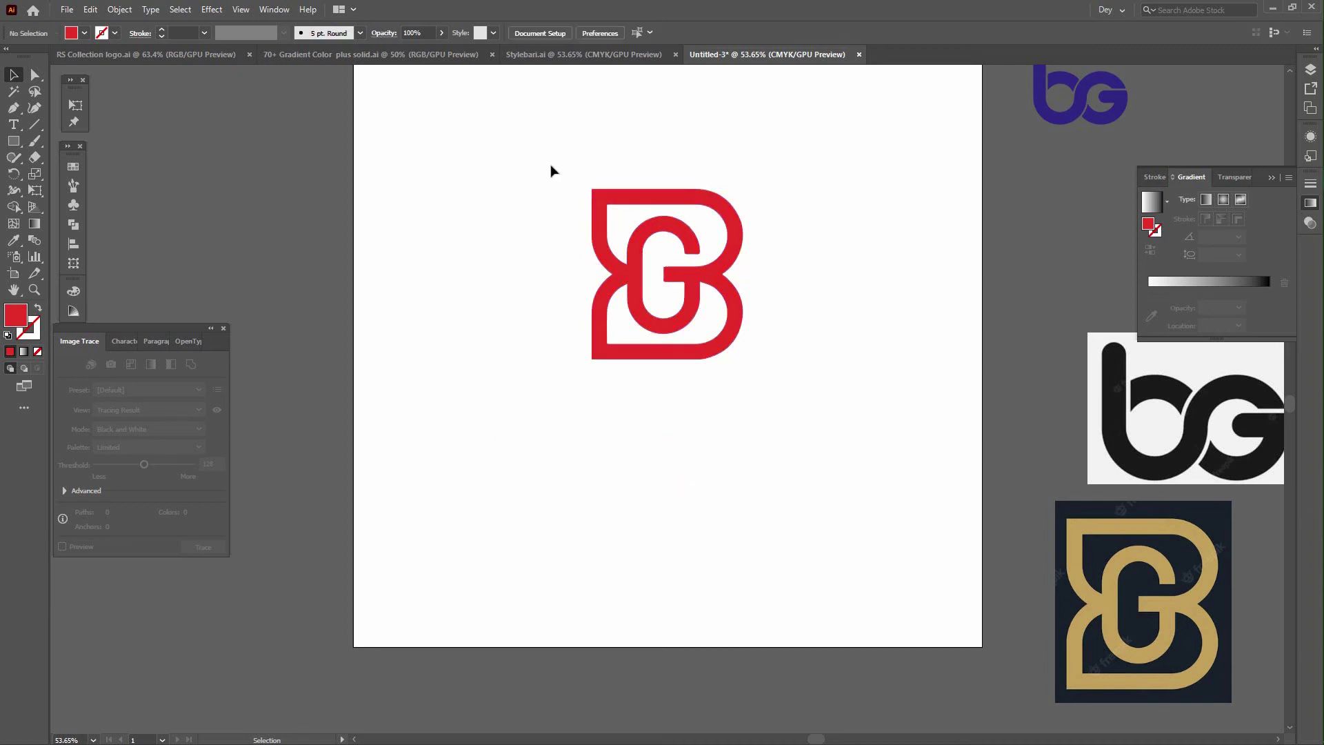
{"action": "left_click_drag", "start_coordinate": [550, 166], "coordinate": [814, 473]}
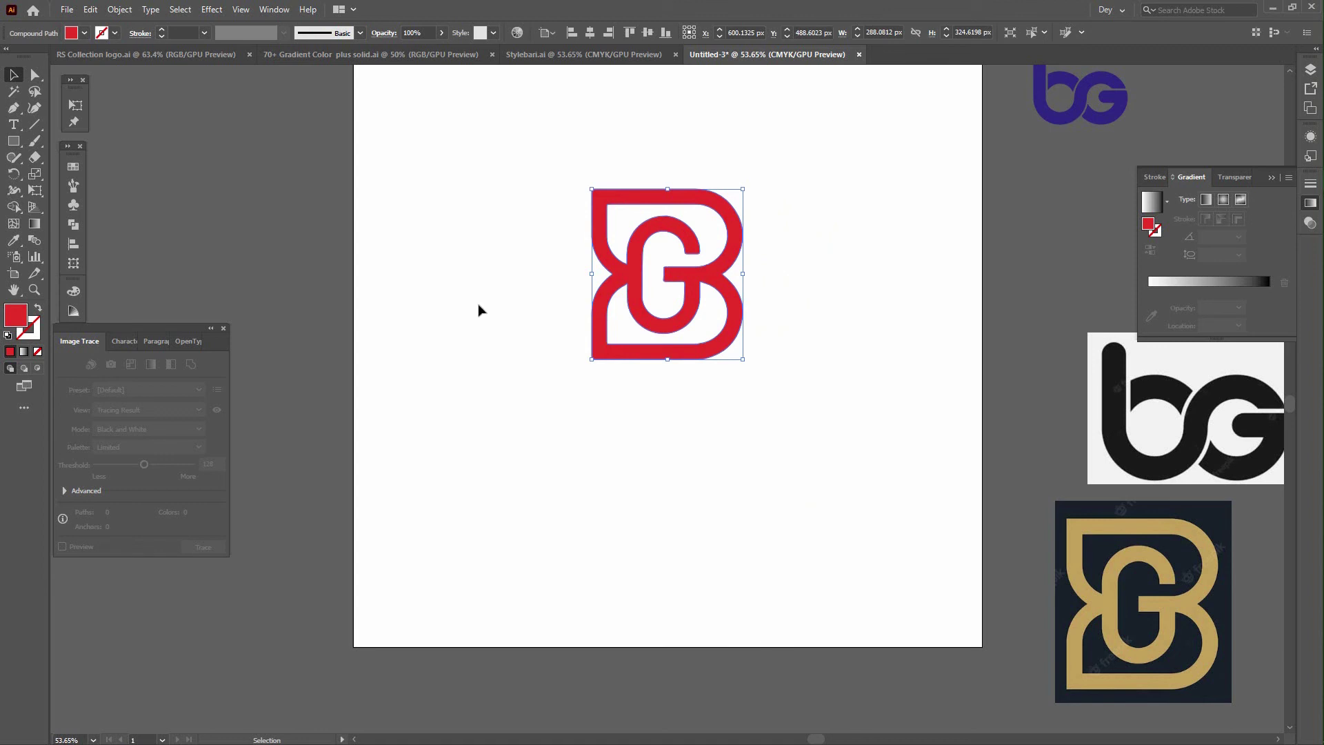
{"action": "left_click", "coordinate": [84, 32]}
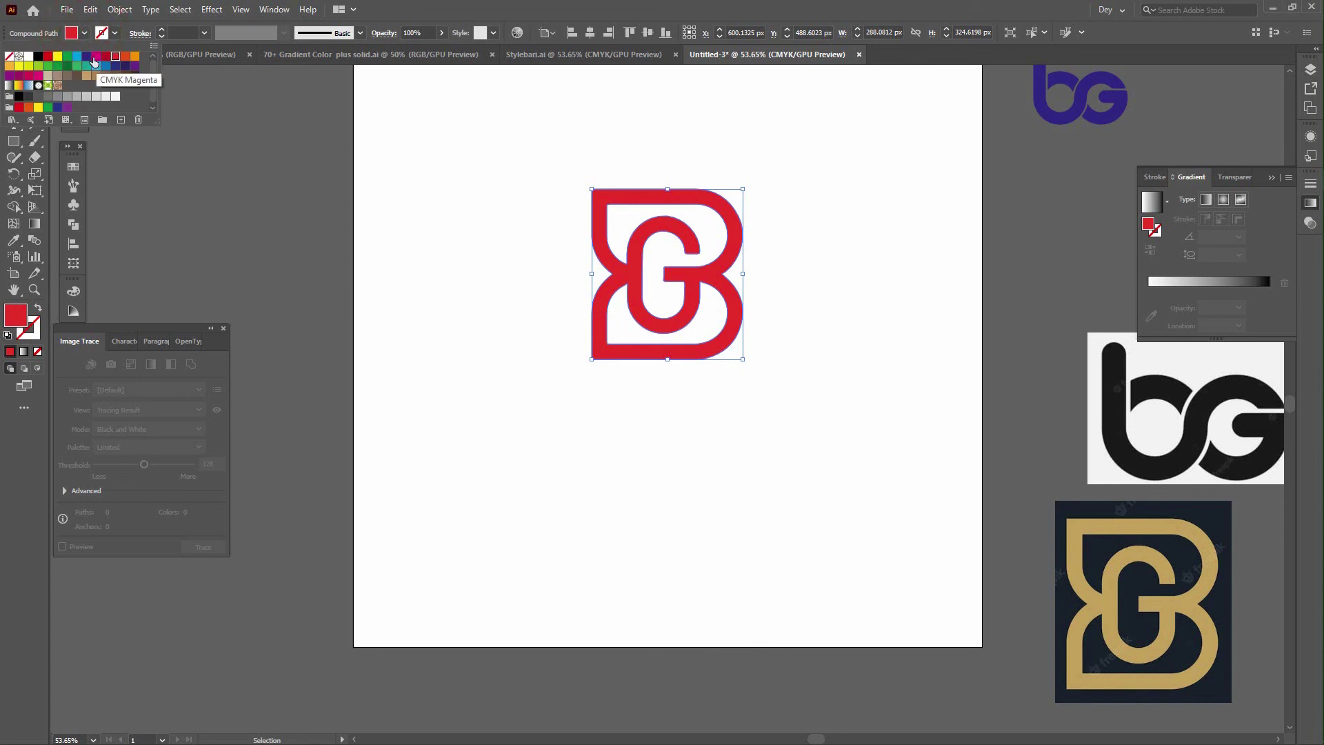
{"action": "left_click", "coordinate": [95, 56]}
{"action": "left_click", "coordinate": [86, 56]}
{"action": "left_click", "coordinate": [401, 364]}
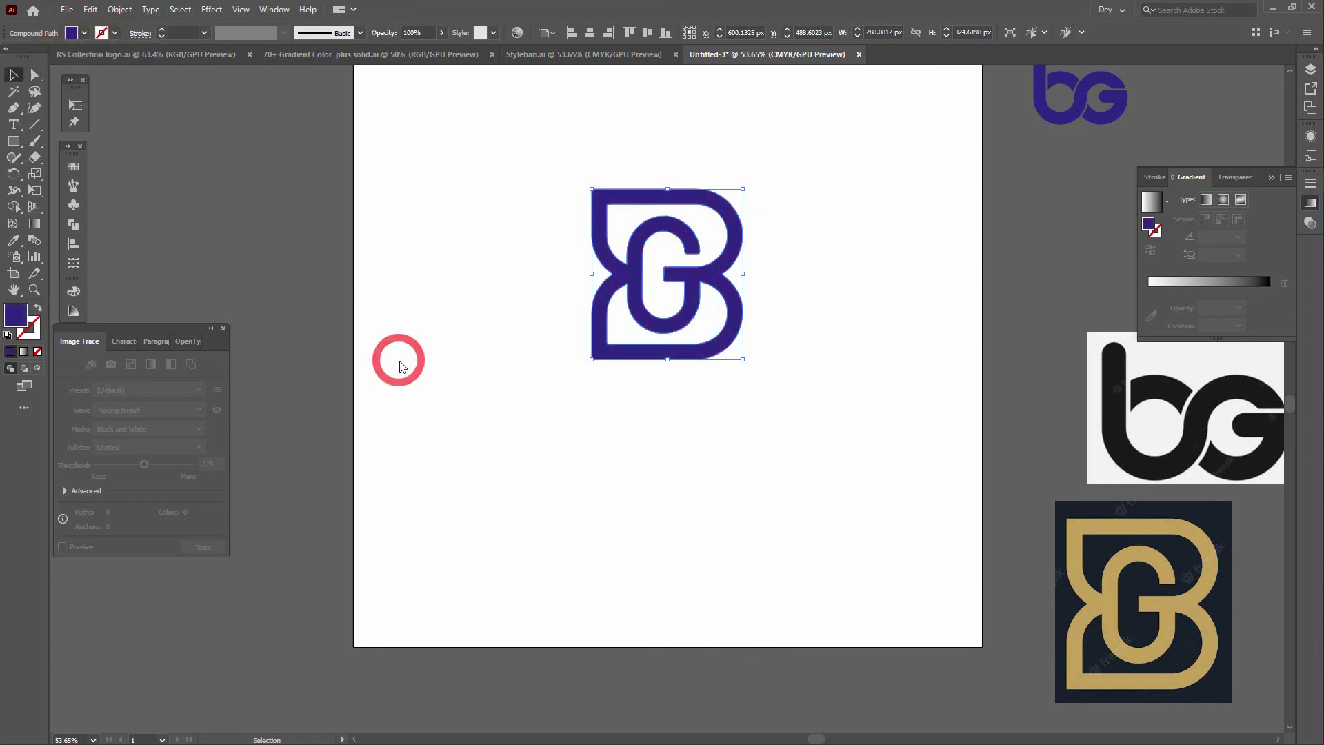